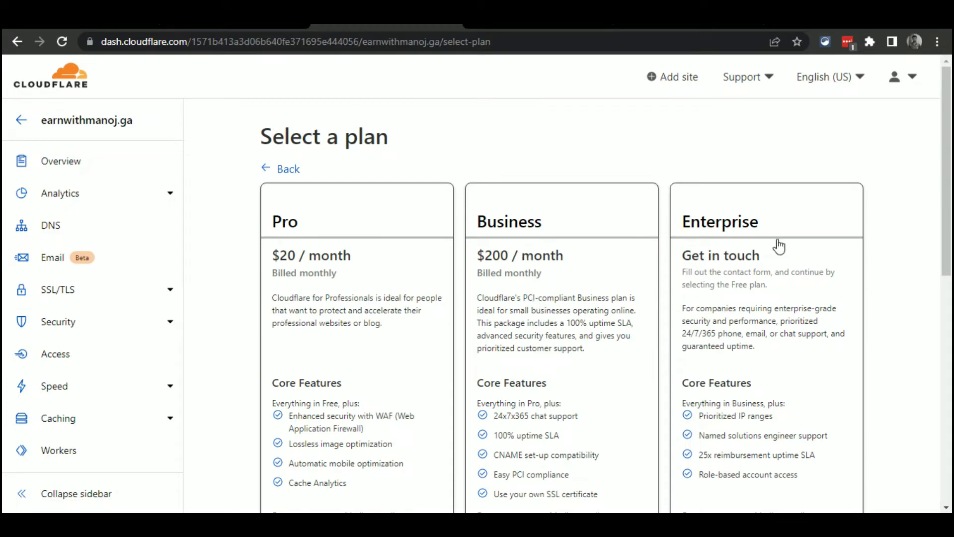
Step: Choose the Free $0 plan for the domain and continue to the DNS record review
scroll(417, 234, "down", 10)
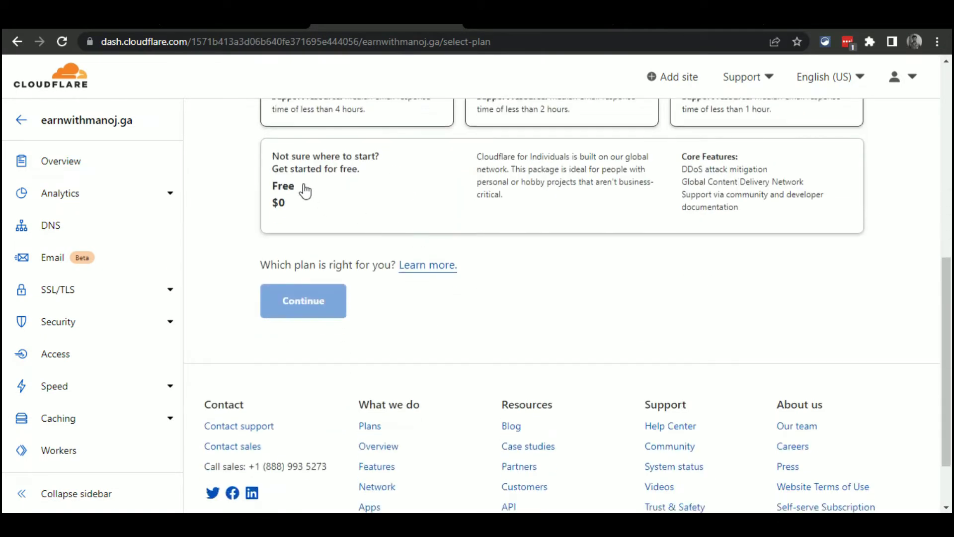
left_click(349, 199)
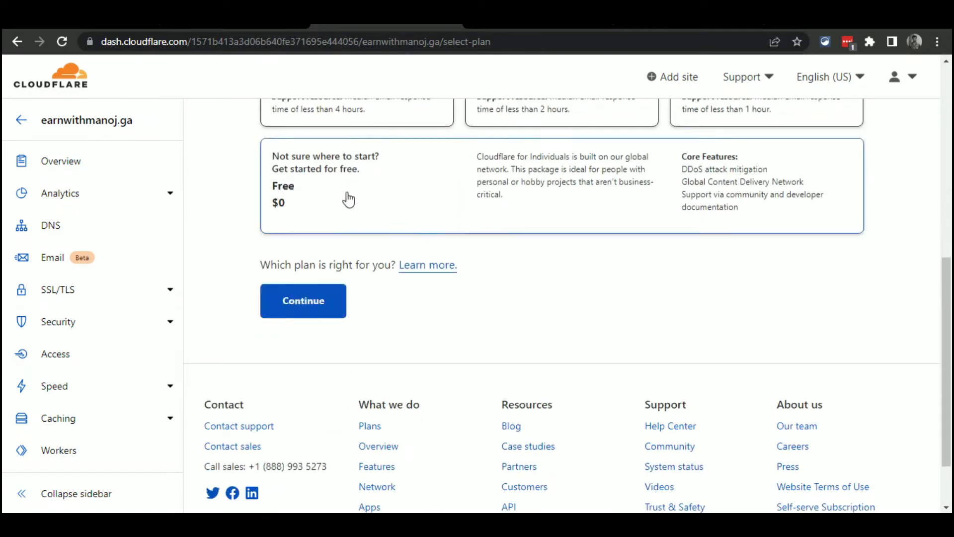
left_click(300, 311)
scroll(501, 346, "up", 2)
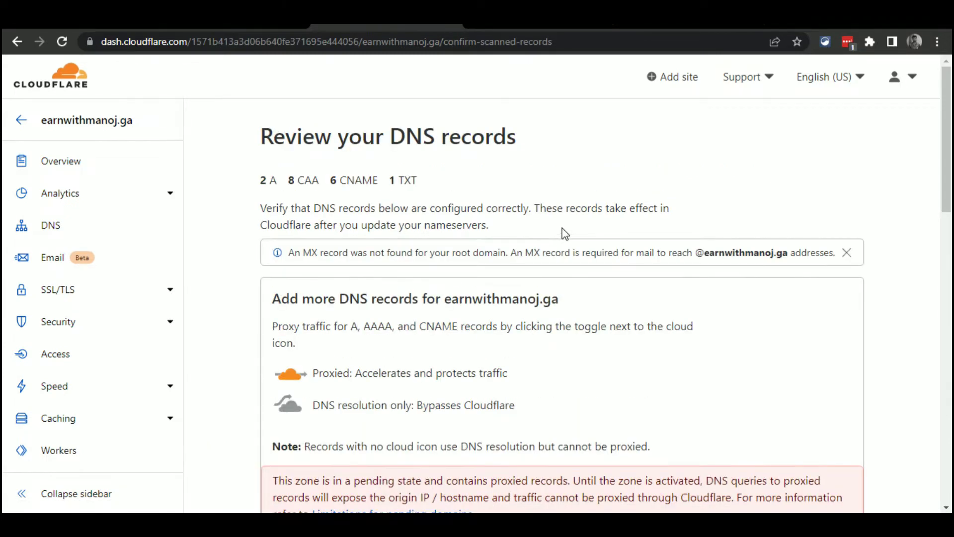
Step: Review the scanned A, CAA, CNAME and TXT records for the domain and accept them as they are
scroll(565, 234, "down", 6)
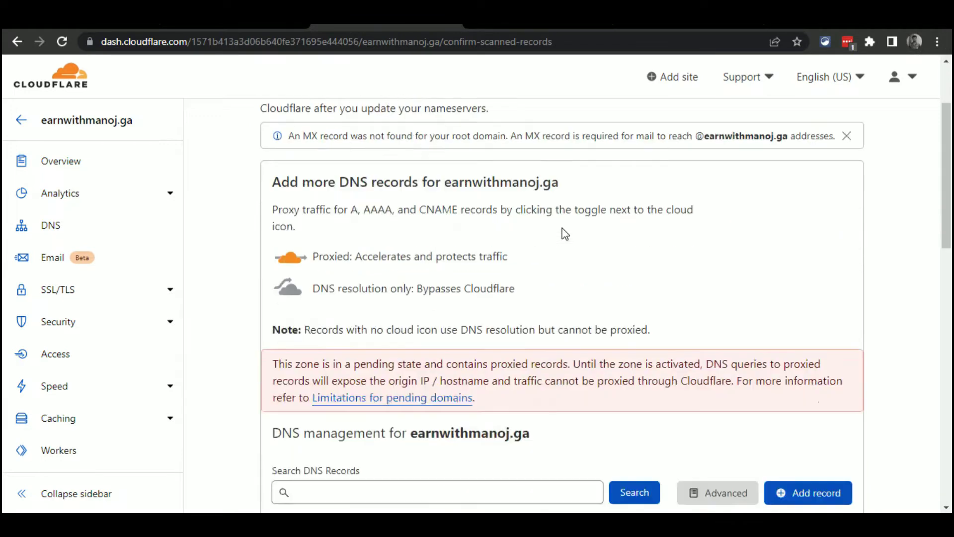
scroll(565, 233, "down", 2)
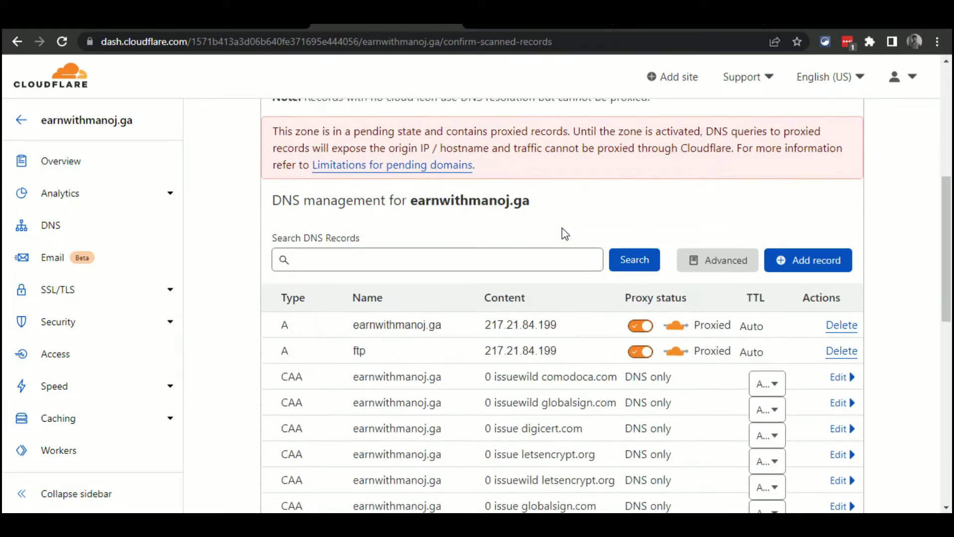
scroll(565, 233, "up", 2)
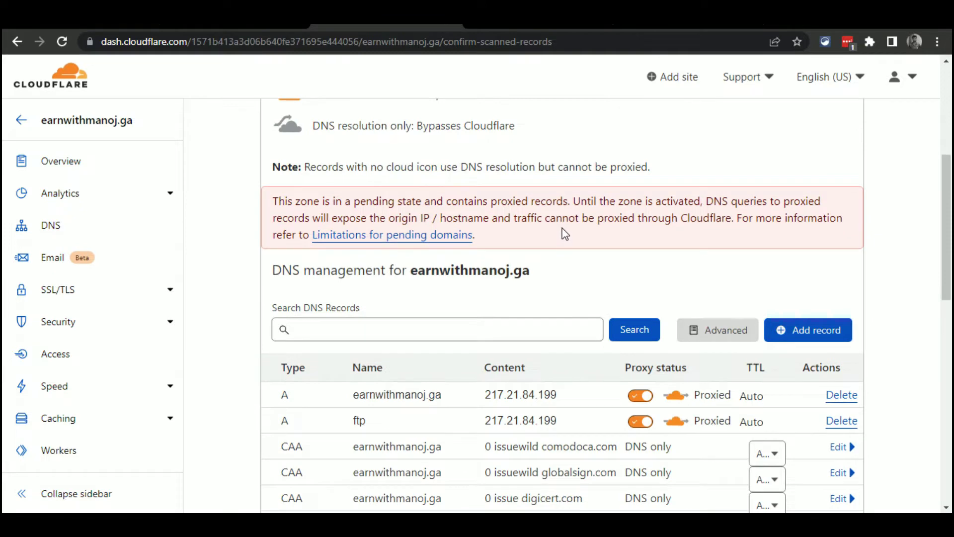
scroll(565, 233, "up", 3)
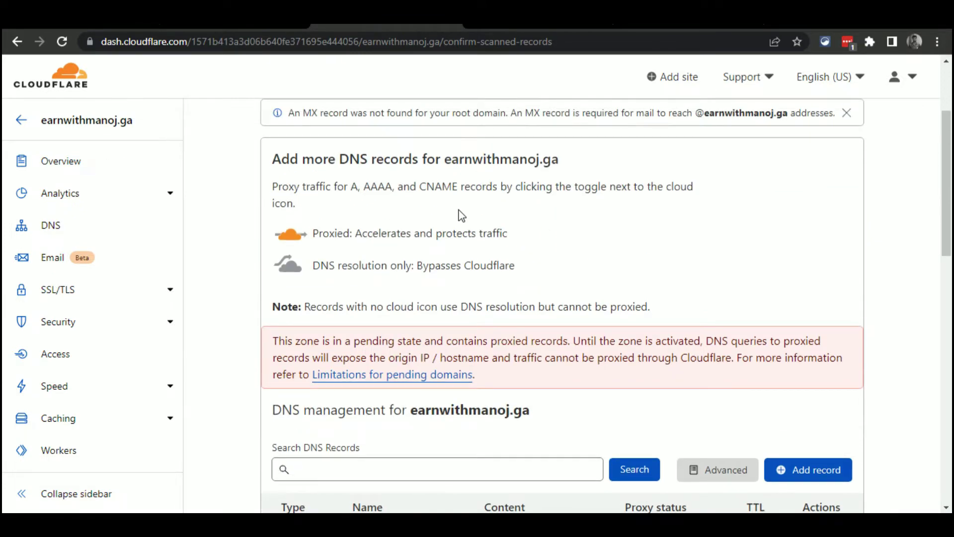
scroll(462, 214, "down", 6)
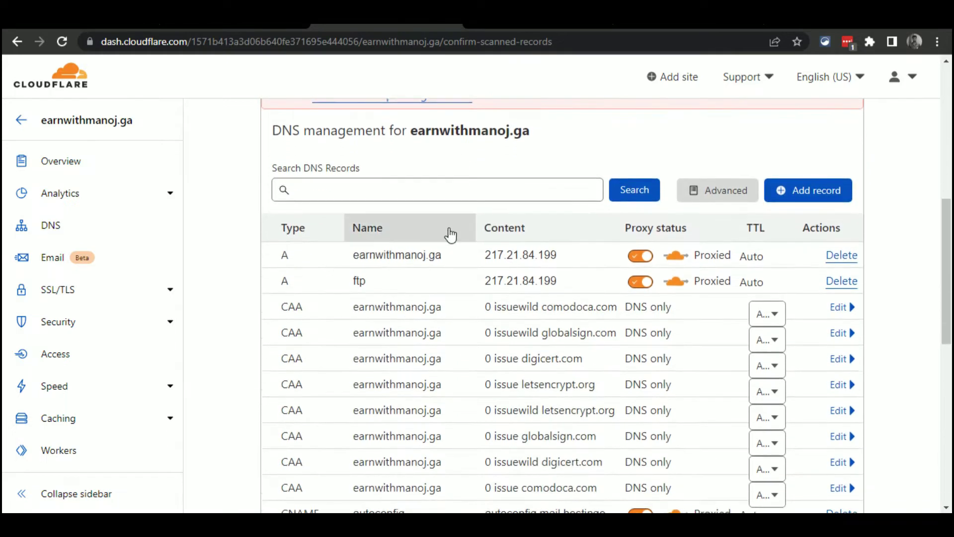
scroll(451, 233, "down", 2)
scroll(558, 263, "down", 4)
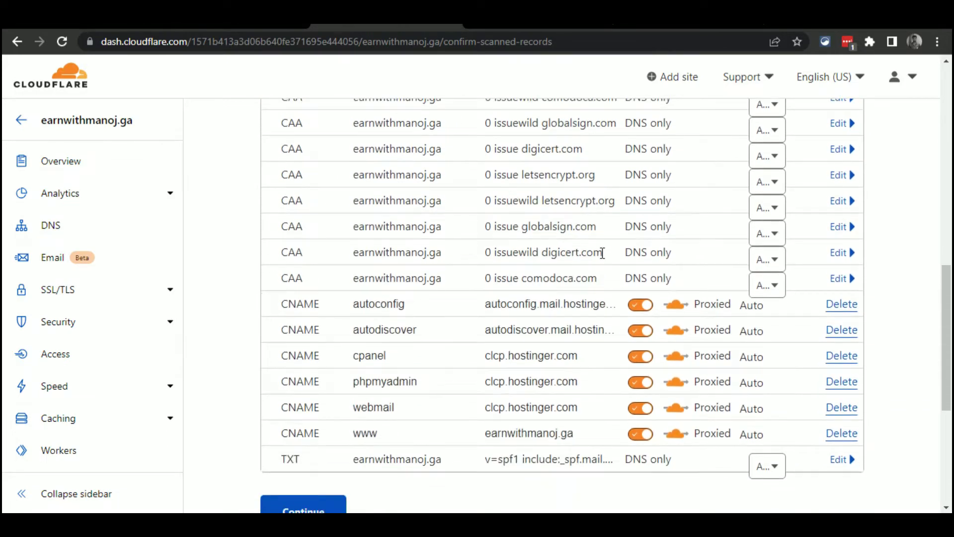
scroll(599, 252, "down", 2)
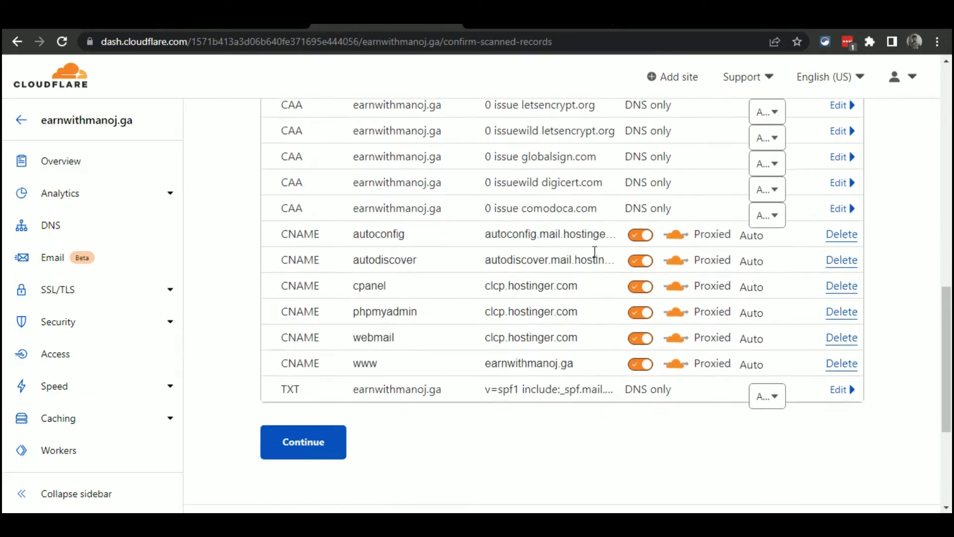
left_click(346, 438)
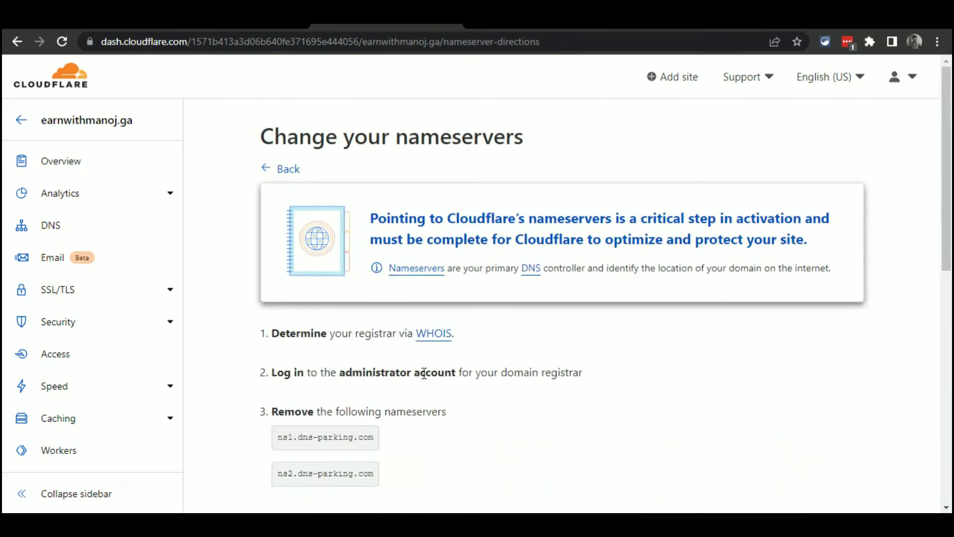
Step: Read which nameservers to remove and add, then switch to Freenom and open the domain's custom nameserver settings
scroll(447, 348, "down", 3)
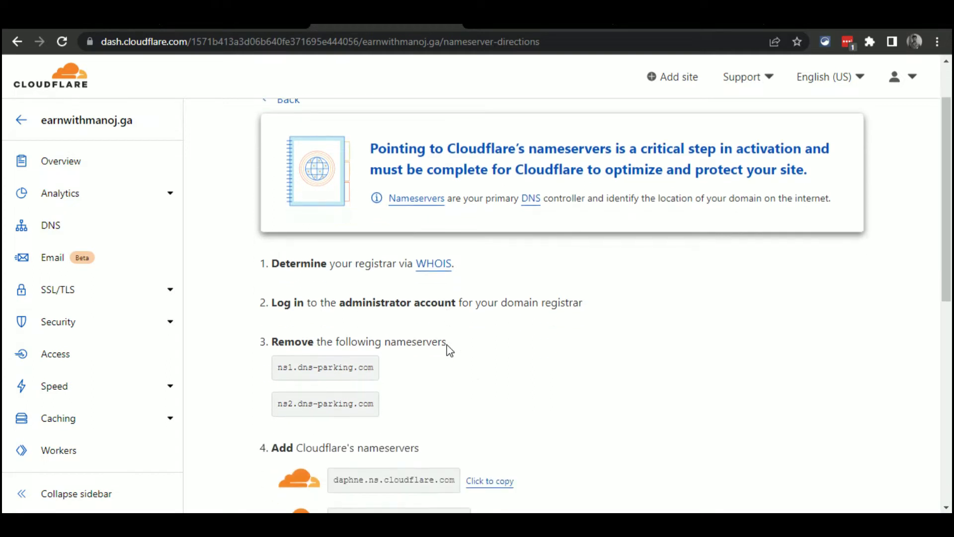
scroll(417, 304, "down", 3)
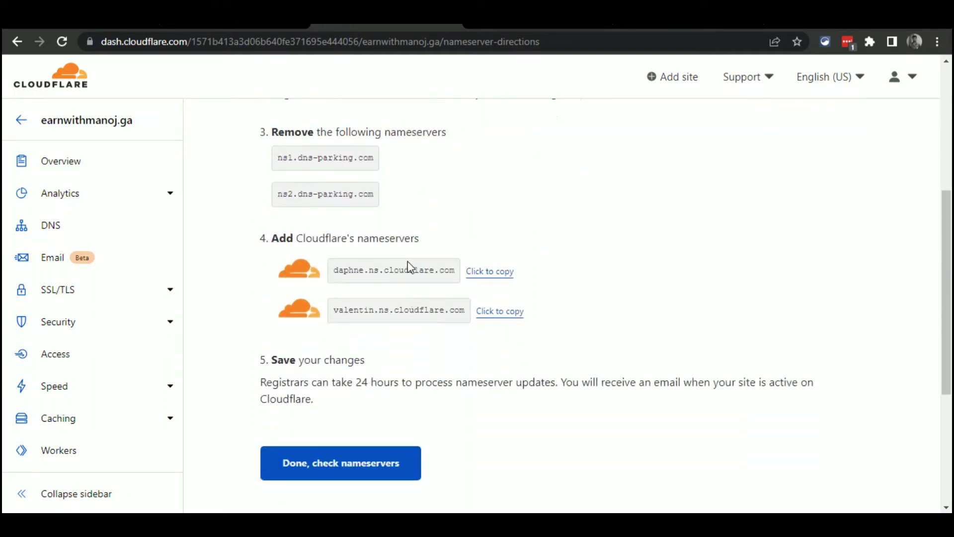
scroll(411, 268, "up", 2)
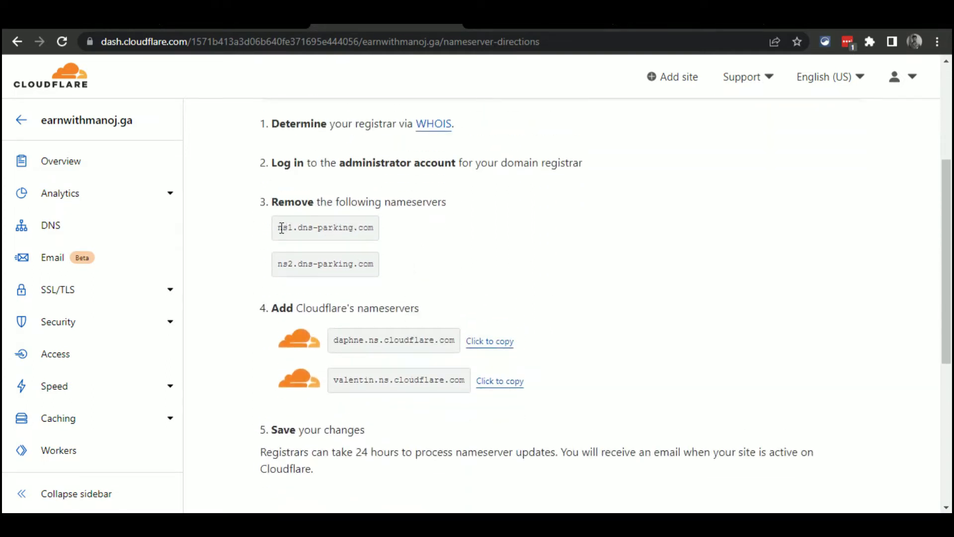
left_click_drag(281, 228, 297, 264)
left_click(427, 268)
left_click(160, 25)
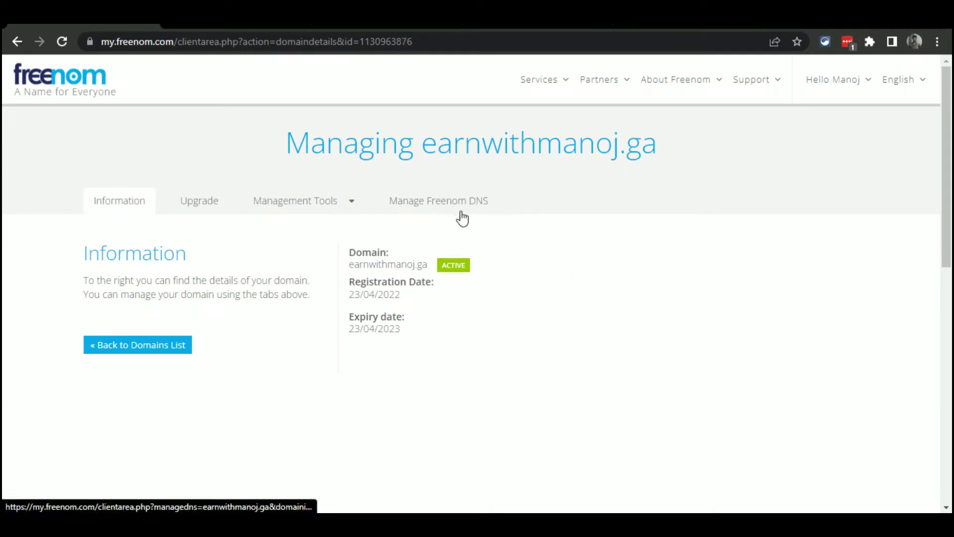
left_click(439, 212)
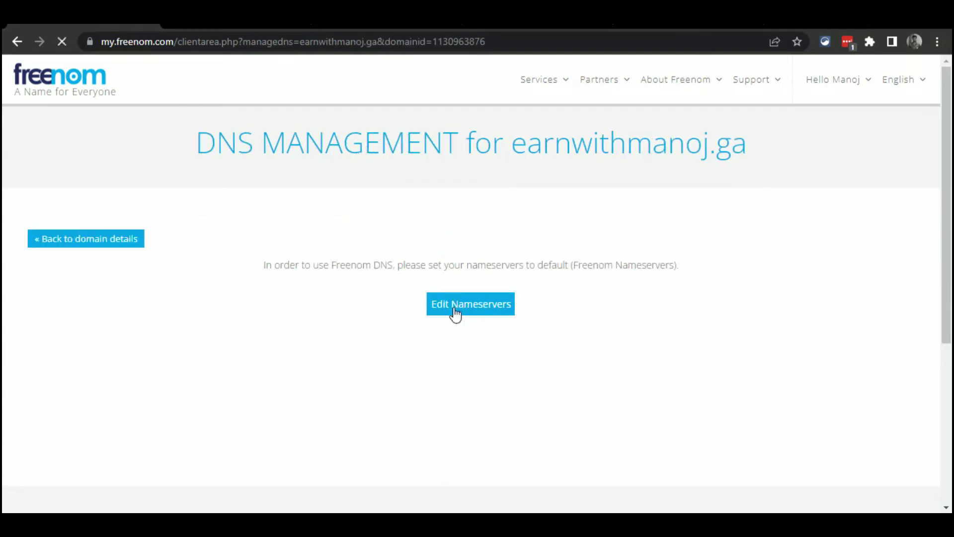
left_click(455, 314)
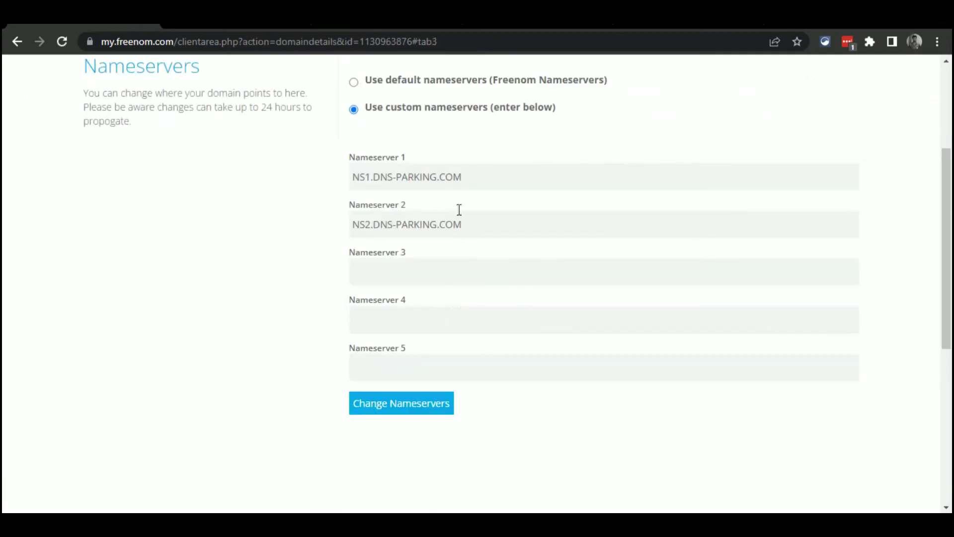
scroll(408, 239, "up", 1)
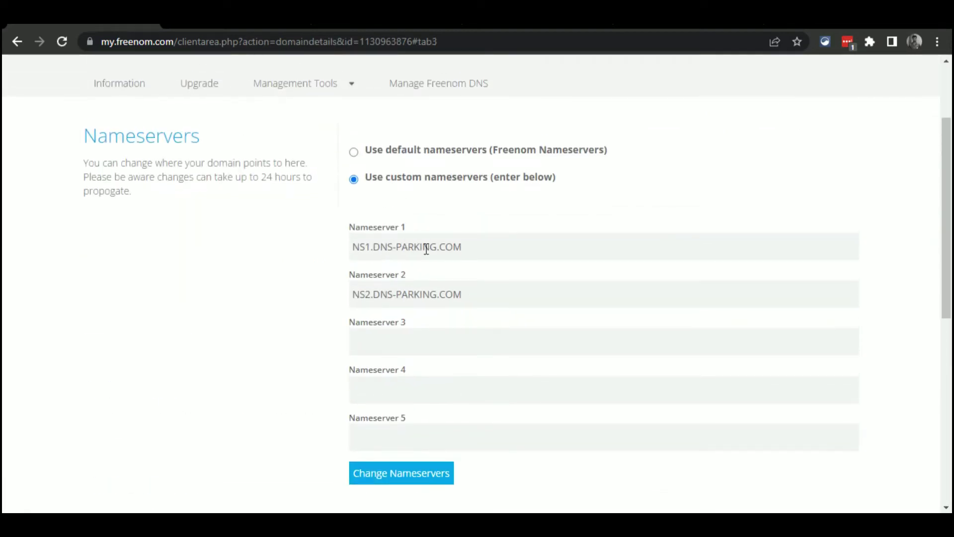
Step: Copy Cloudflare's first nameserver and set Freenom's Nameserver 1 to daphne.ns.cloudflare.com
key("ctrl+Tab")
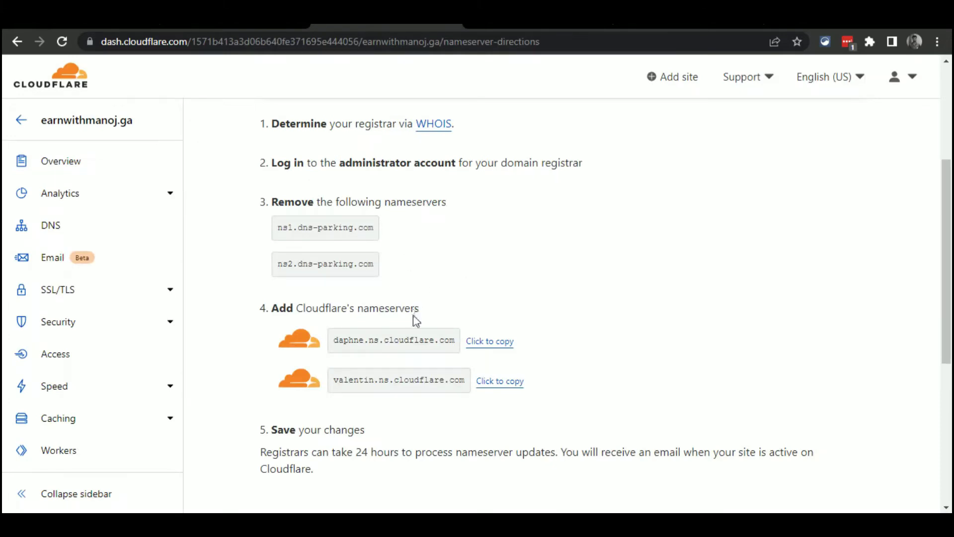
left_click(489, 348)
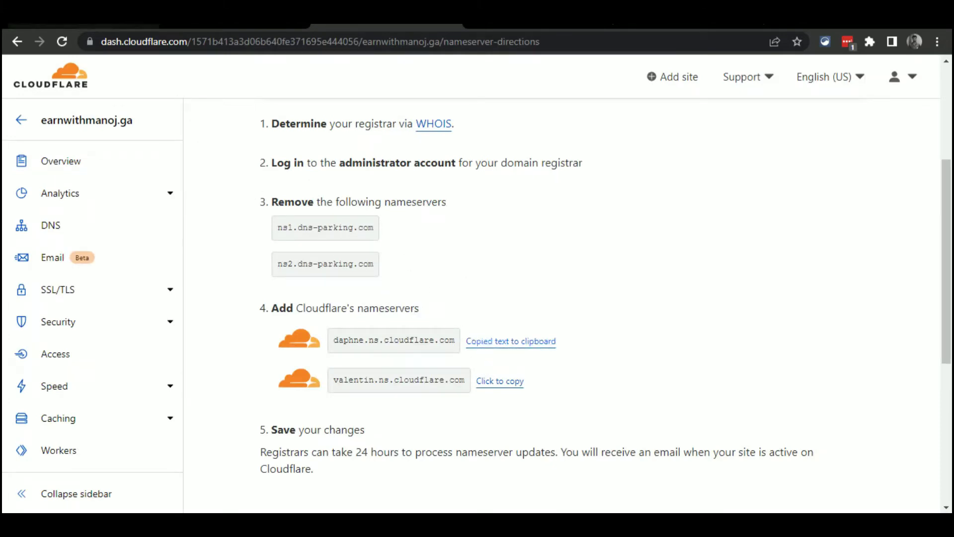
key("ctrl+Tab")
left_click(417, 243)
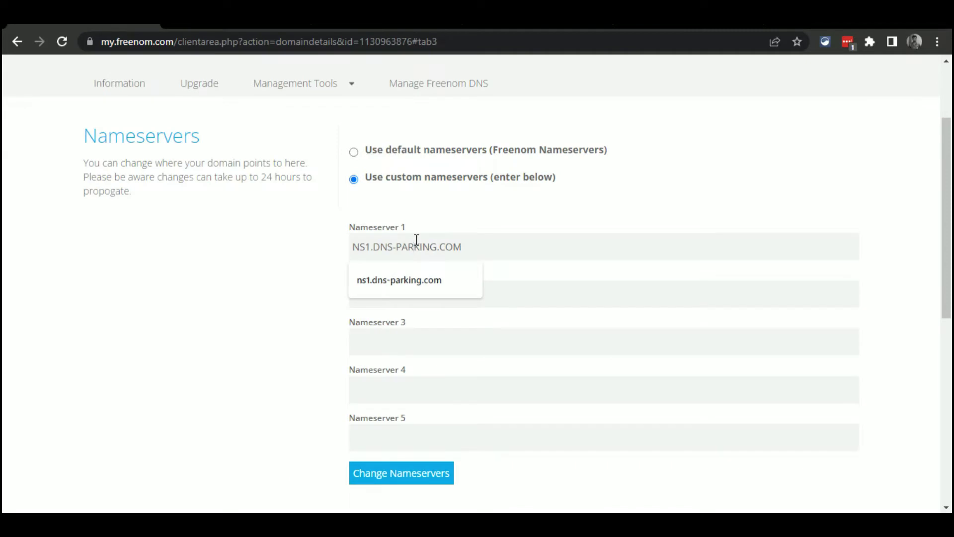
key("ctrl+a")
key("ctrl+v")
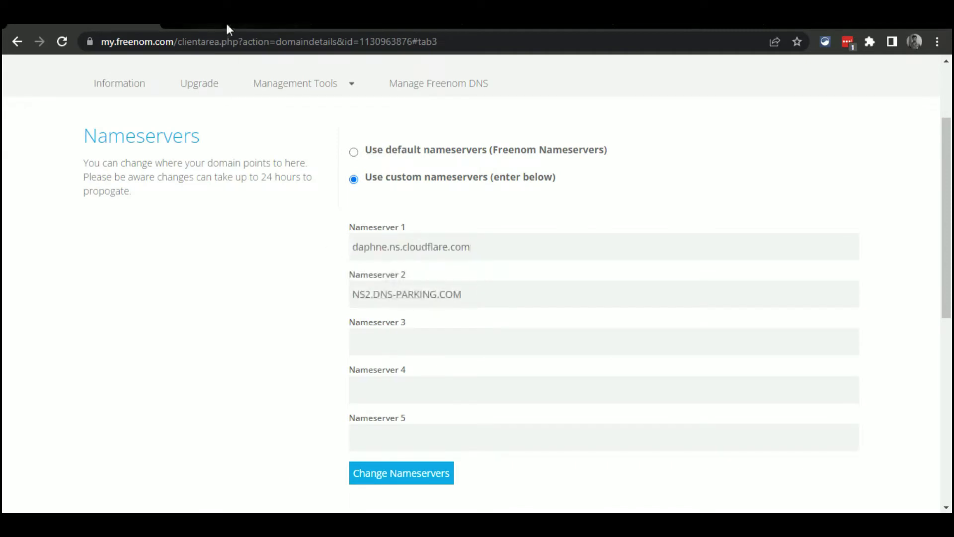
Step: Copy Cloudflare's second nameserver, set Freenom's Nameserver 2 to valentin.ns.cloudflare.com and save the nameserver change
key("ctrl+Tab")
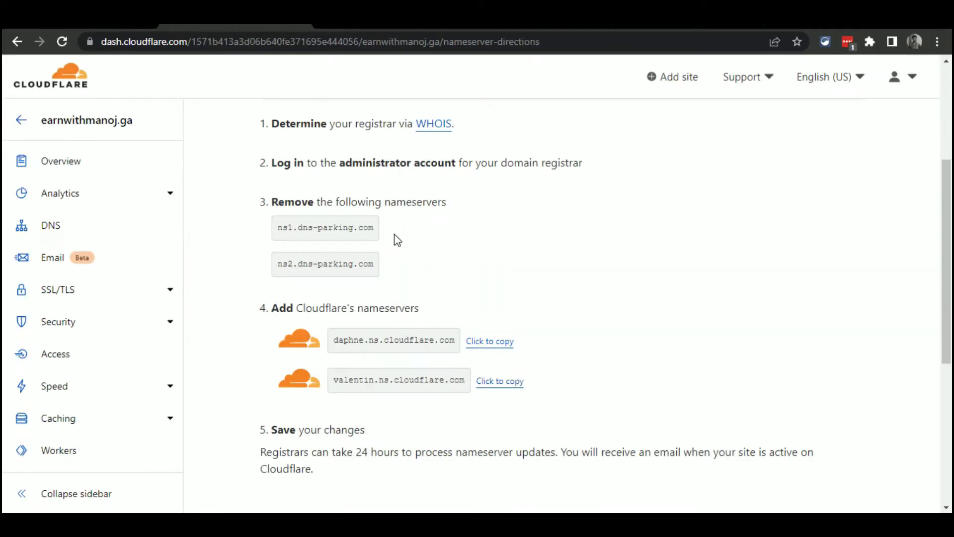
left_click(494, 387)
key("ctrl+shift+Tab")
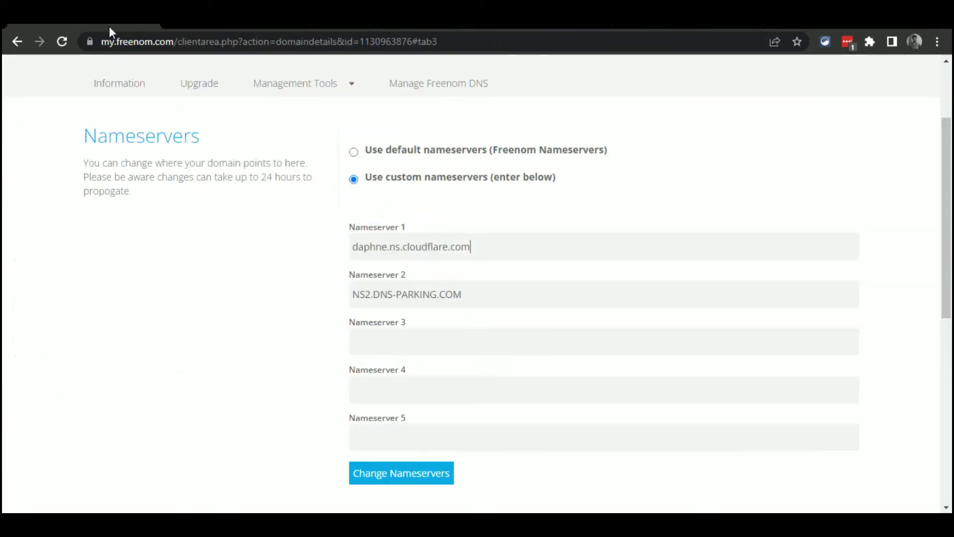
left_click(378, 290)
key("ctrl+a")
key("BackSpace")
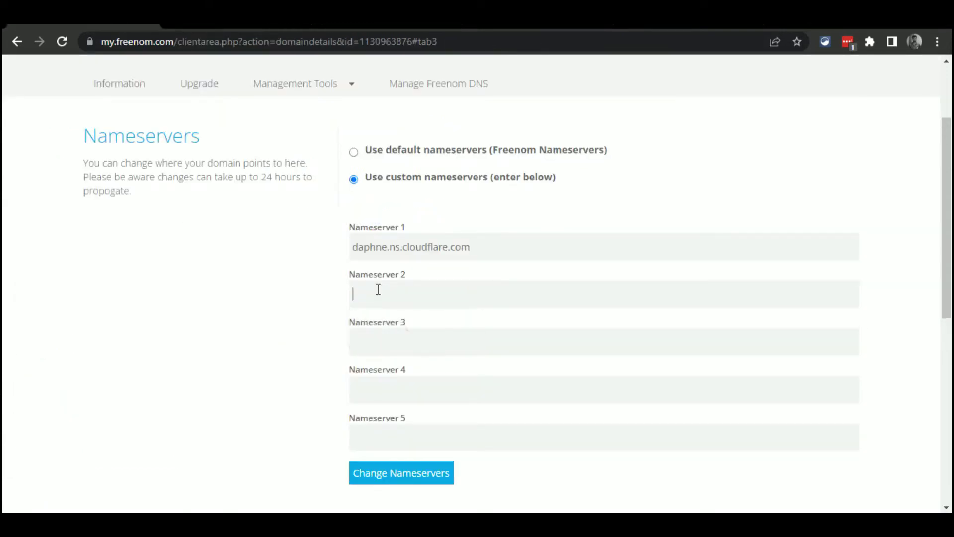
key("ctrl+v")
left_click(367, 481)
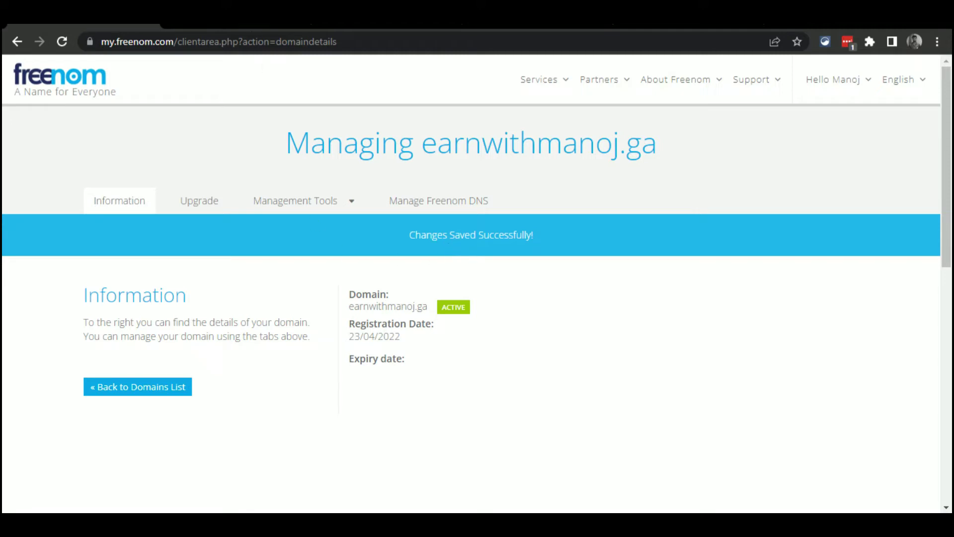
Step: Switch back to Cloudflare, read the note on nameserver processing time and submit the nameserver setup as done
key("ctrl+Tab")
scroll(573, 330, "down", 3)
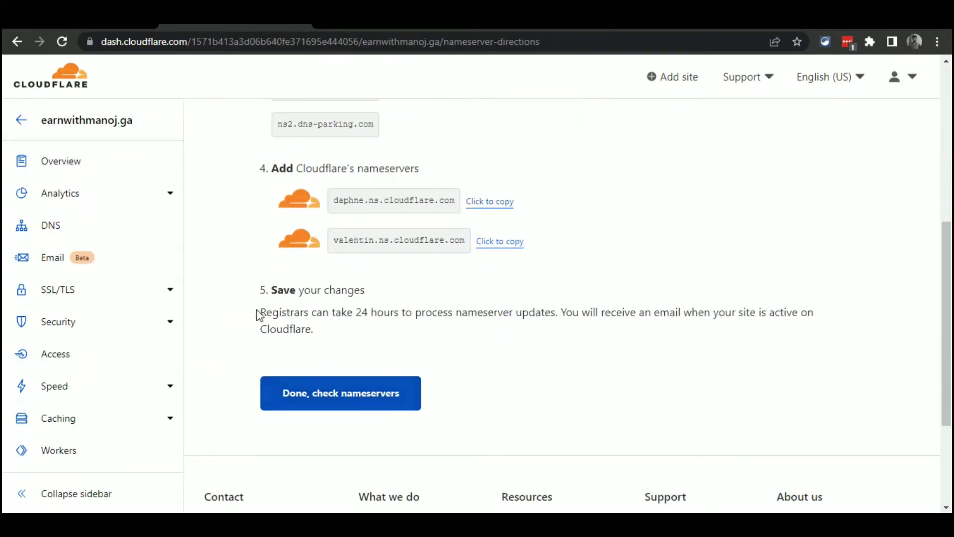
left_click_drag(257, 312, 365, 316)
left_click(401, 319)
left_click(348, 392)
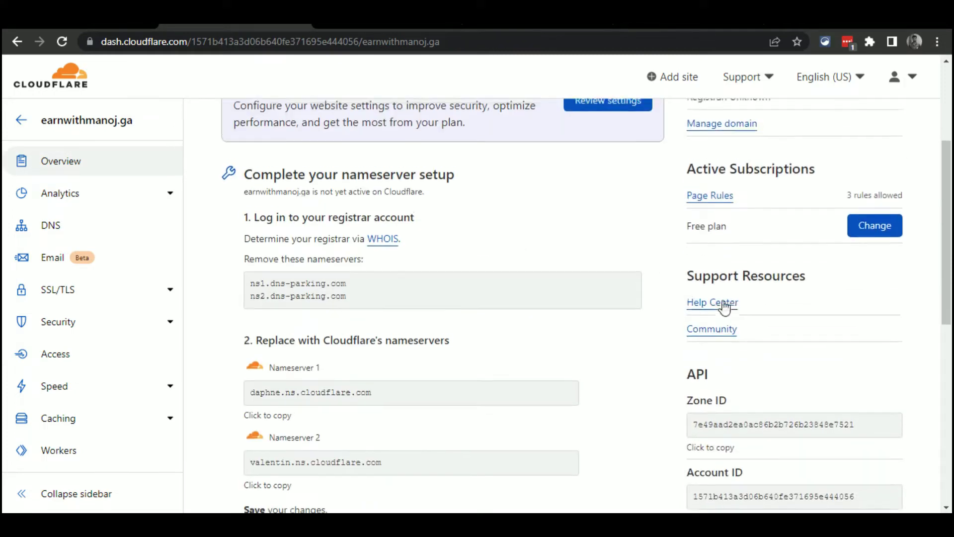
Step: Start a nameserver check from the domain's Cloudflare overview and read Cloudflare's nameserver change email in Gmail
scroll(826, 318, "up", 1)
scroll(850, 318, "down", 3)
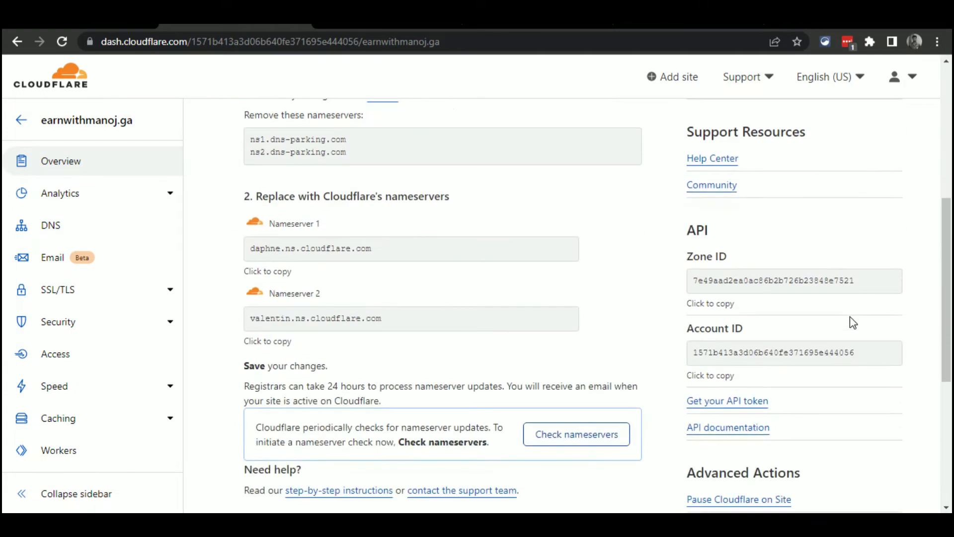
scroll(815, 283, "down", 2)
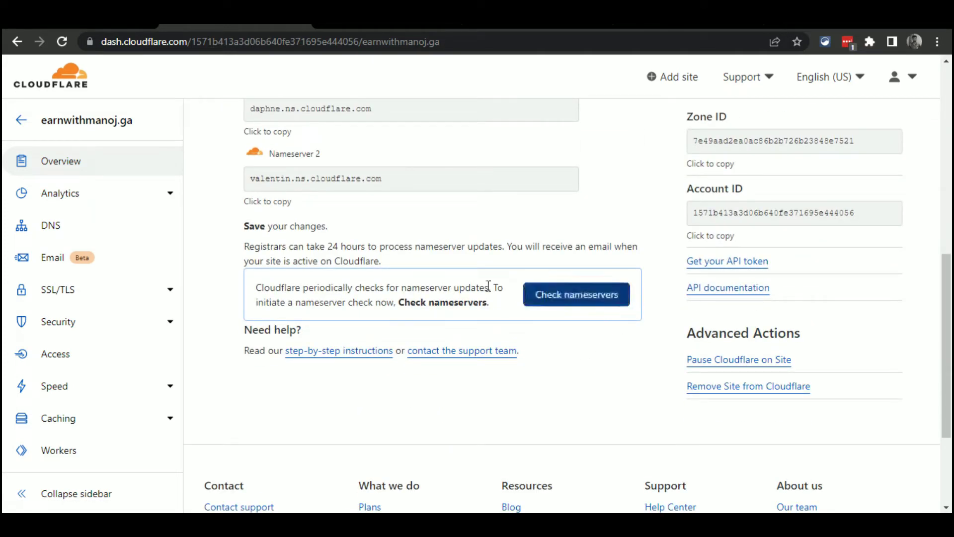
left_click_drag(459, 296, 507, 306)
left_click(501, 300)
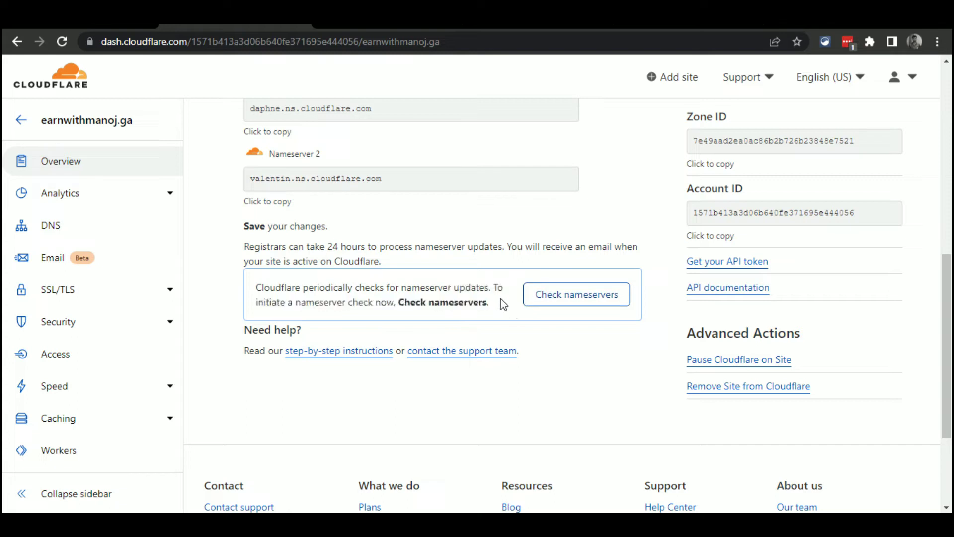
left_click(571, 299)
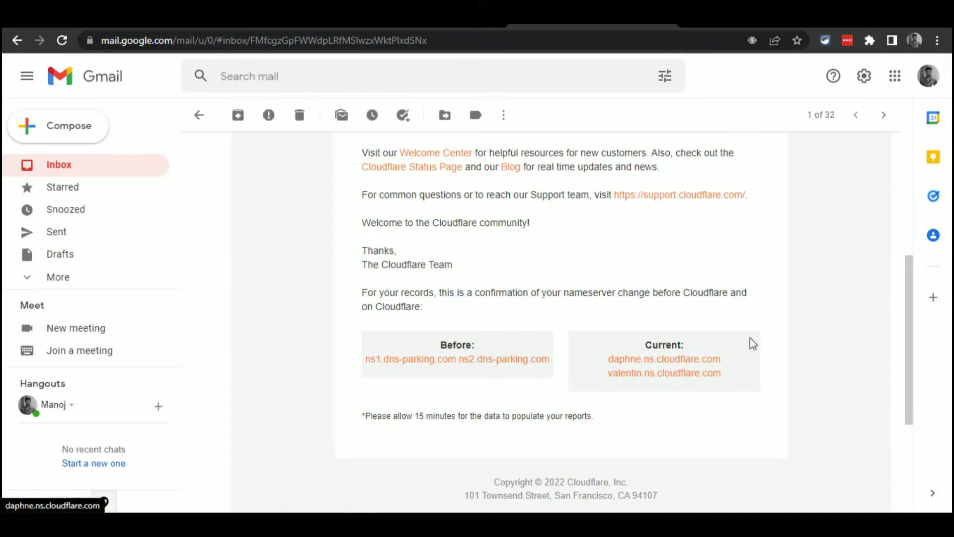
scroll(679, 286, "up", 2)
scroll(630, 298, "up", 2)
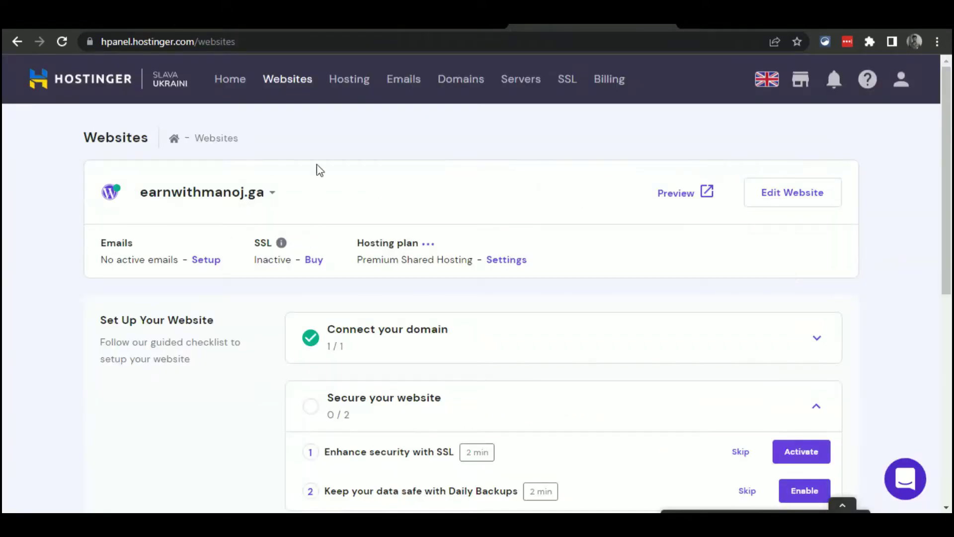
Step: Open the site's options among the Hostinger websites and go to the SSL certificates overview
left_click(272, 194)
left_click(241, 262)
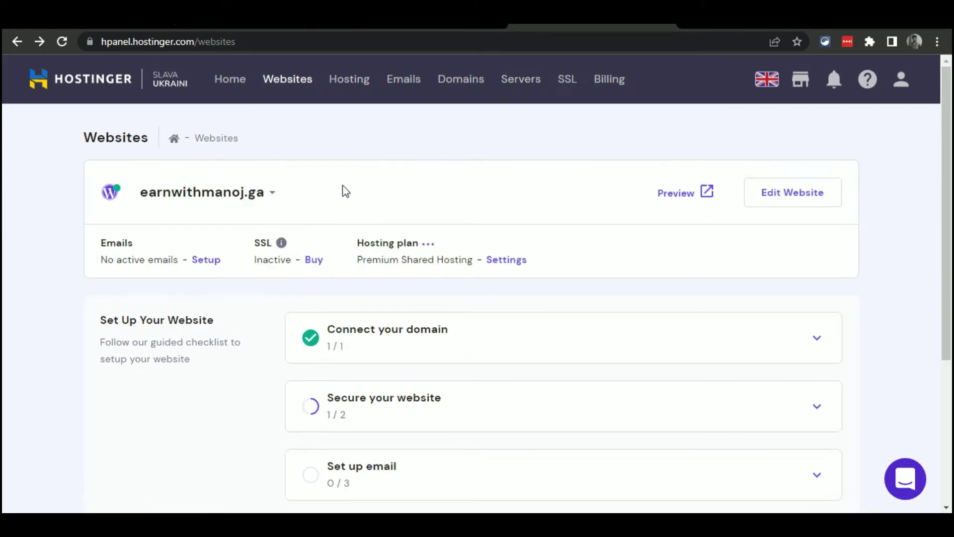
left_click(572, 88)
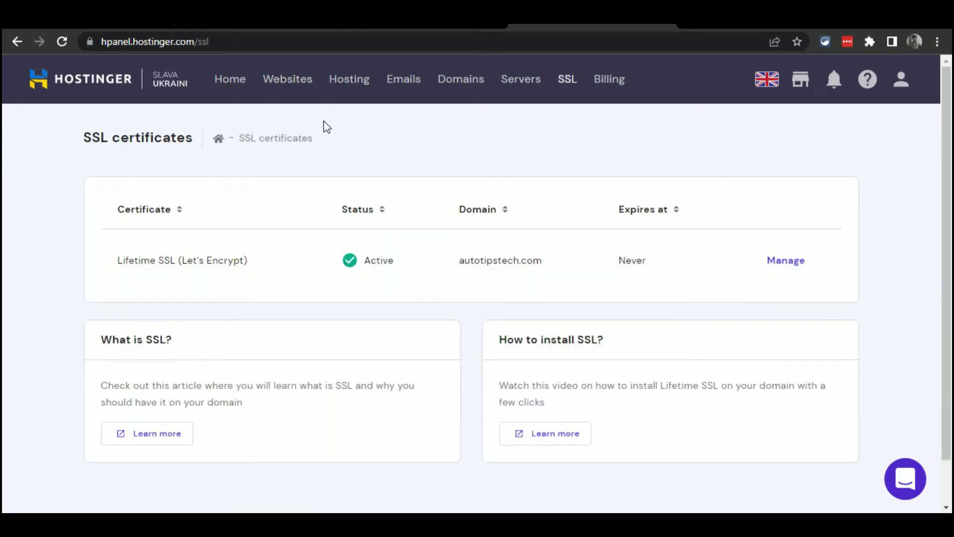
Step: Open the SSL management for autotipstech.com and postpone the LiteSpeed speed-up offer for 2 weeks
left_click(784, 259)
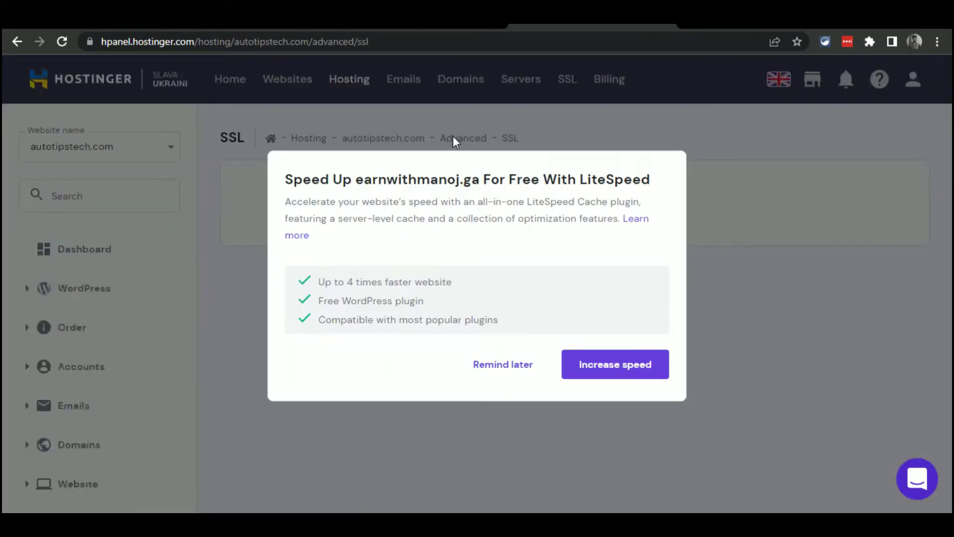
left_click(479, 371)
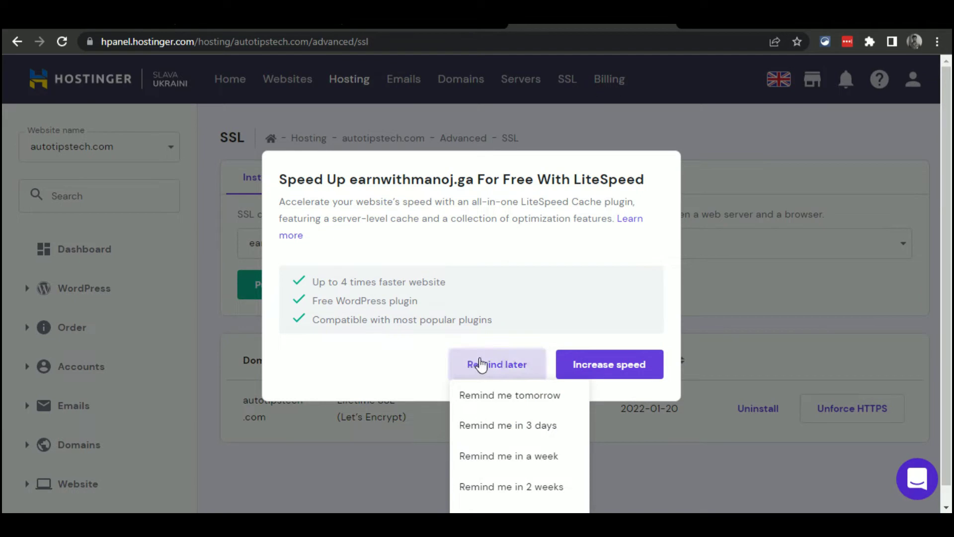
left_click(497, 486)
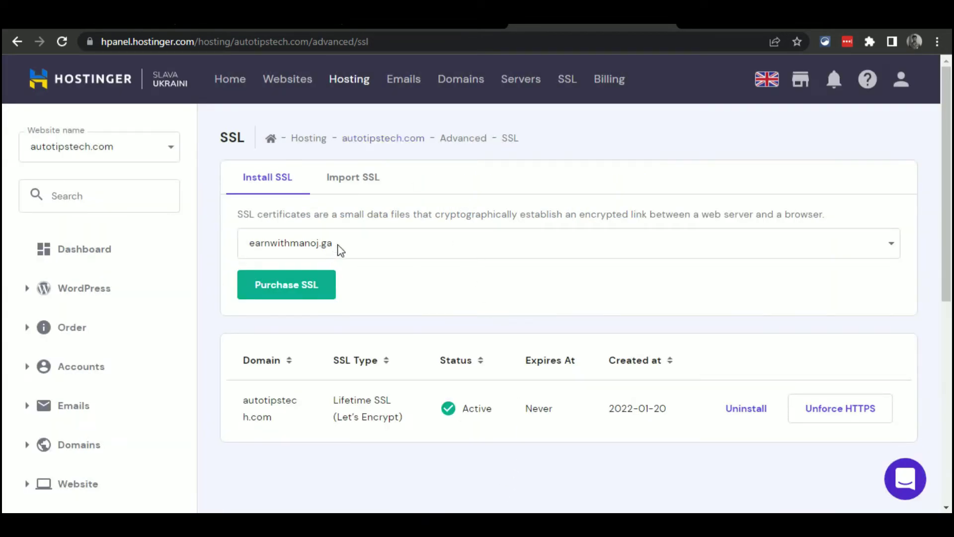
Step: Open the SSL import form for earnwithmanoj.ga and review its certificate, private key and CA bundle fields
left_click(348, 183)
scroll(362, 211, "down", 1)
scroll(356, 204, "down", 1)
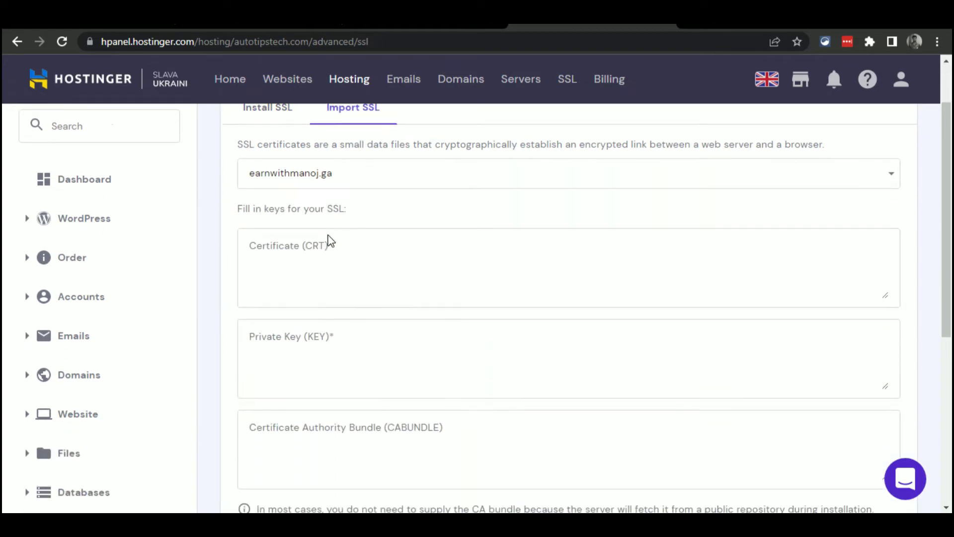
scroll(317, 252, "down", 4)
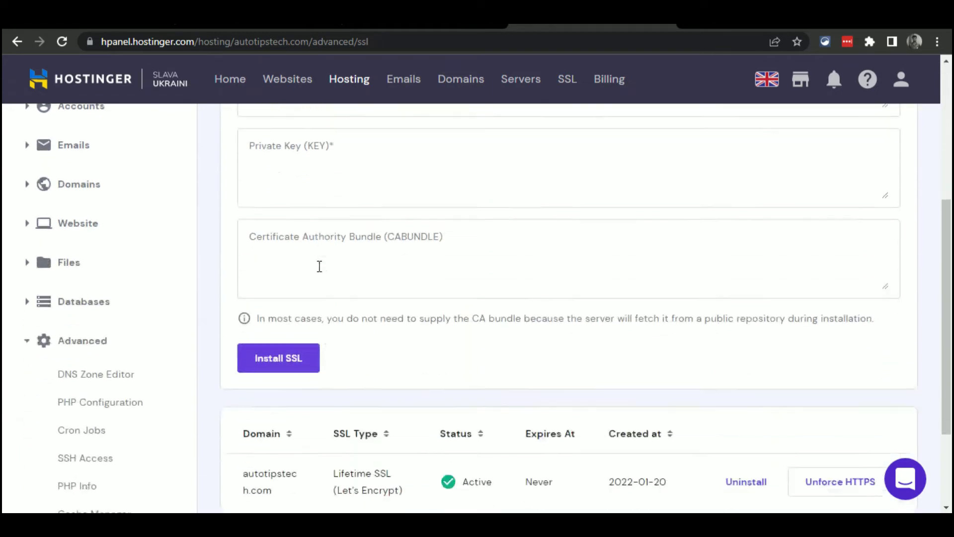
scroll(342, 255, "up", 4)
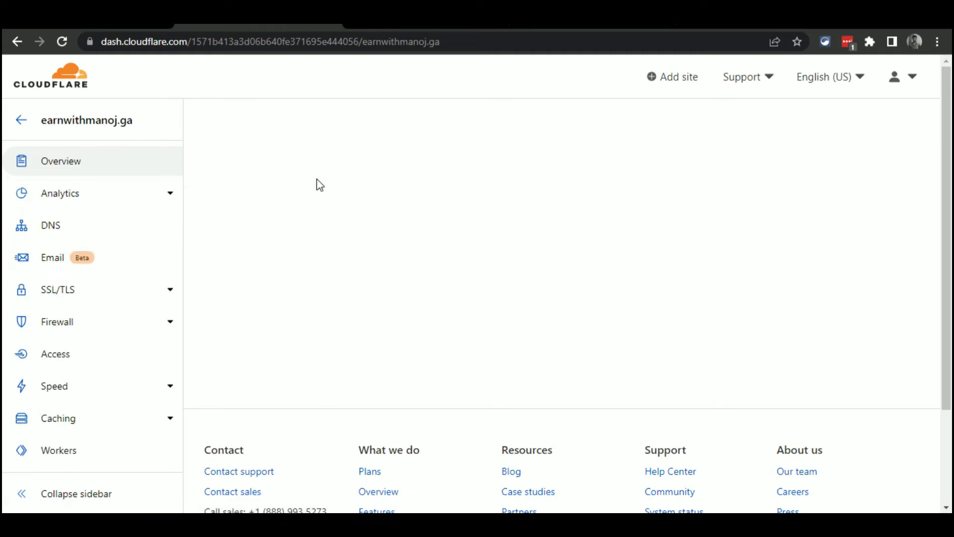
Step: In Cloudflare, review the SSL/TLS encryption modes and the Origin Server settings of earnwithmanoj.ga
left_click(167, 291)
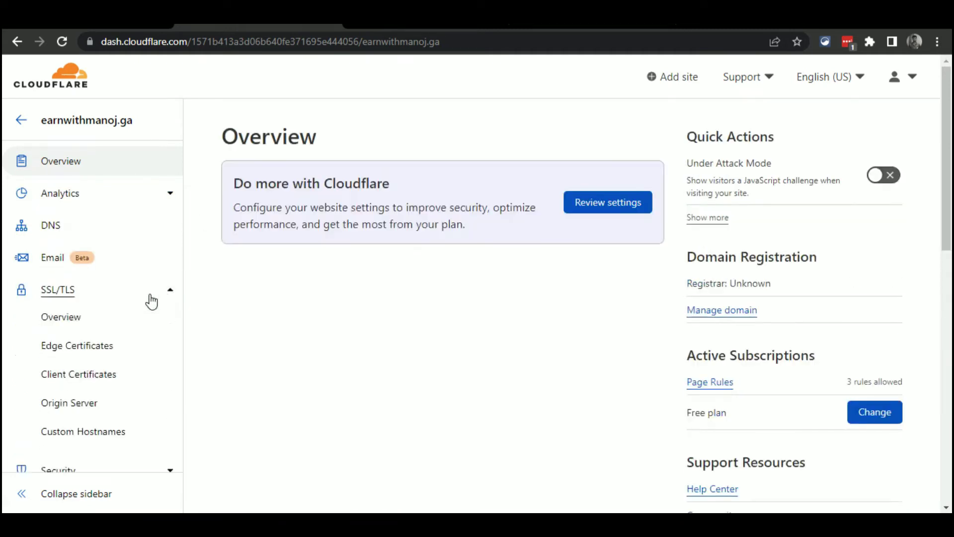
left_click(66, 320)
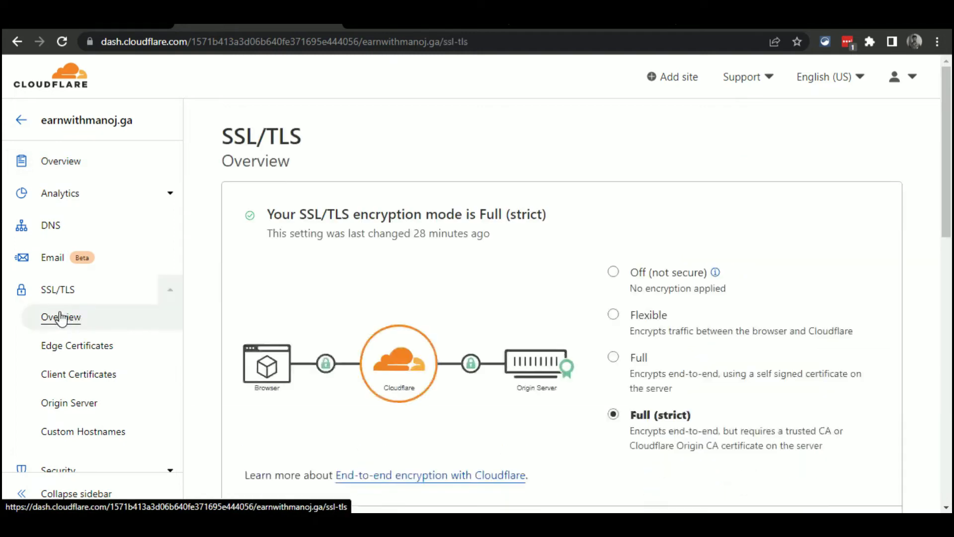
scroll(632, 311, "down", 1)
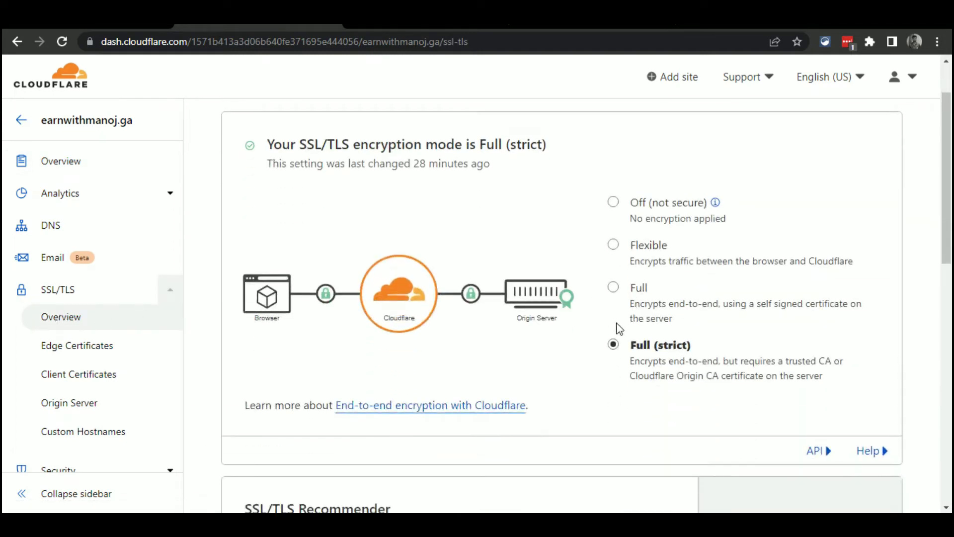
scroll(712, 306, "down", 5)
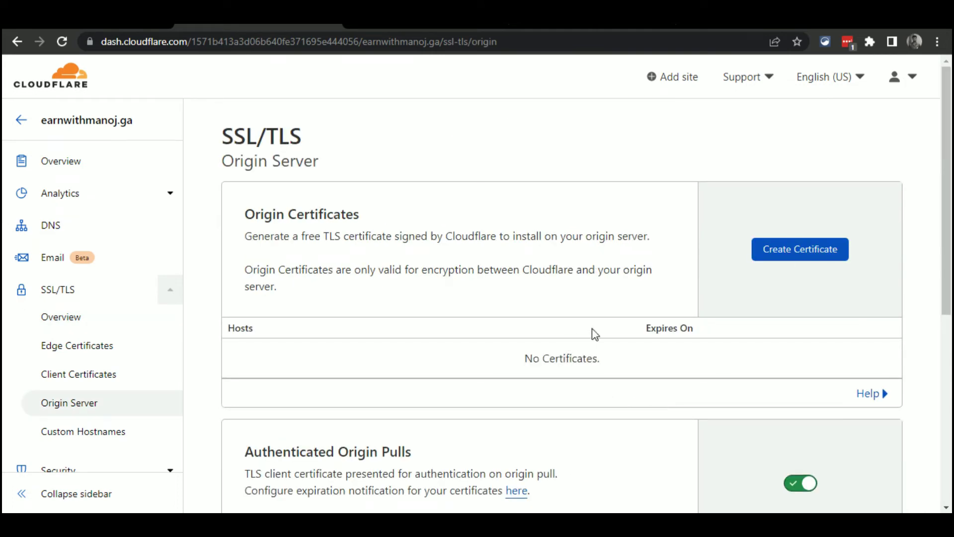
scroll(562, 316, "down", 6)
scroll(562, 316, "up", 4)
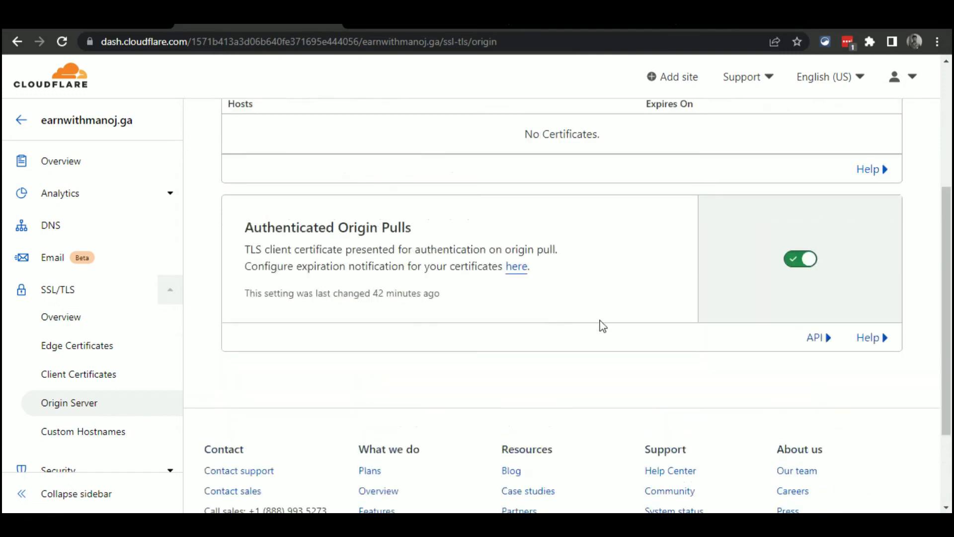
scroll(807, 343, "up", 3)
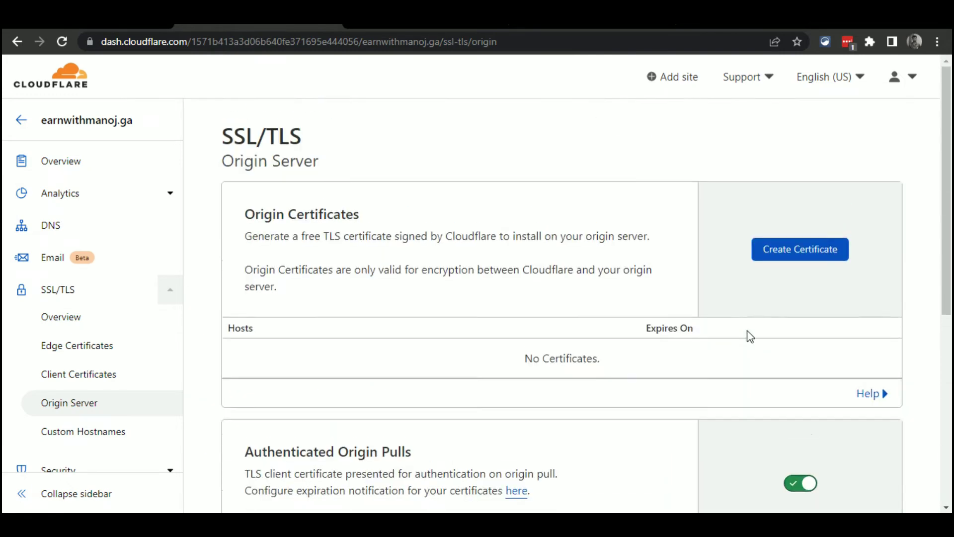
Step: Create a Cloudflare origin certificate with an RSA (2048) private key, hostnames *.earnwithmanoj.ga and earnwithmanoj.ga, and 15 years validity
left_click(787, 254)
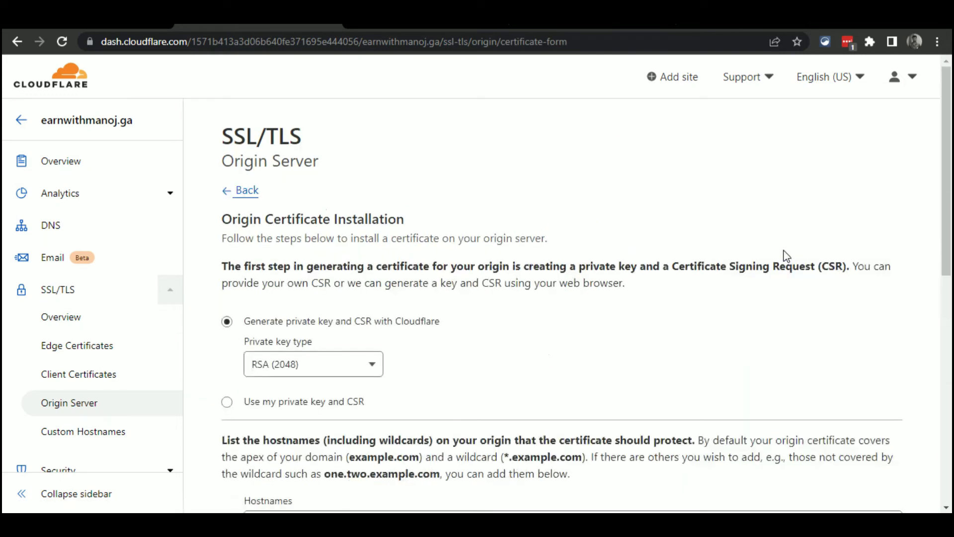
scroll(354, 336, "down", 3)
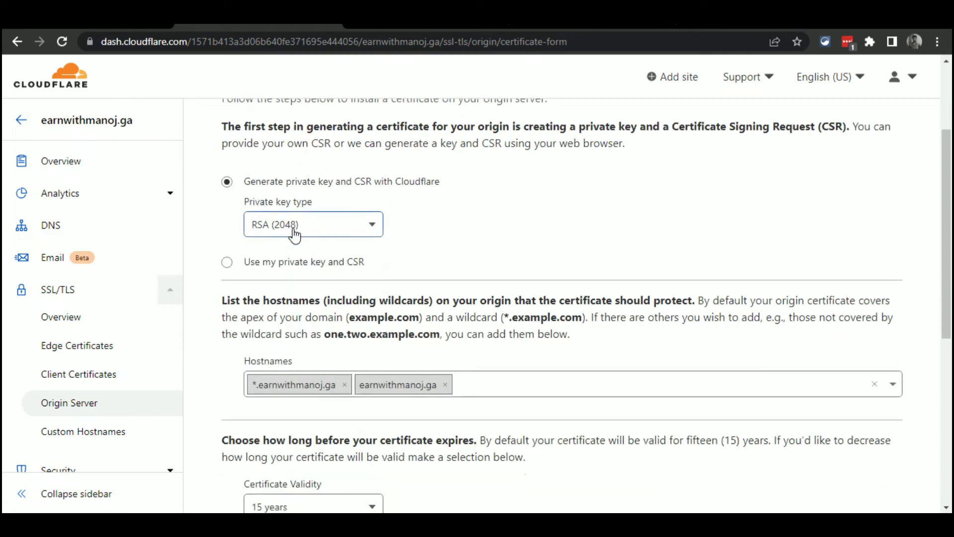
left_click(294, 234)
left_click(281, 254)
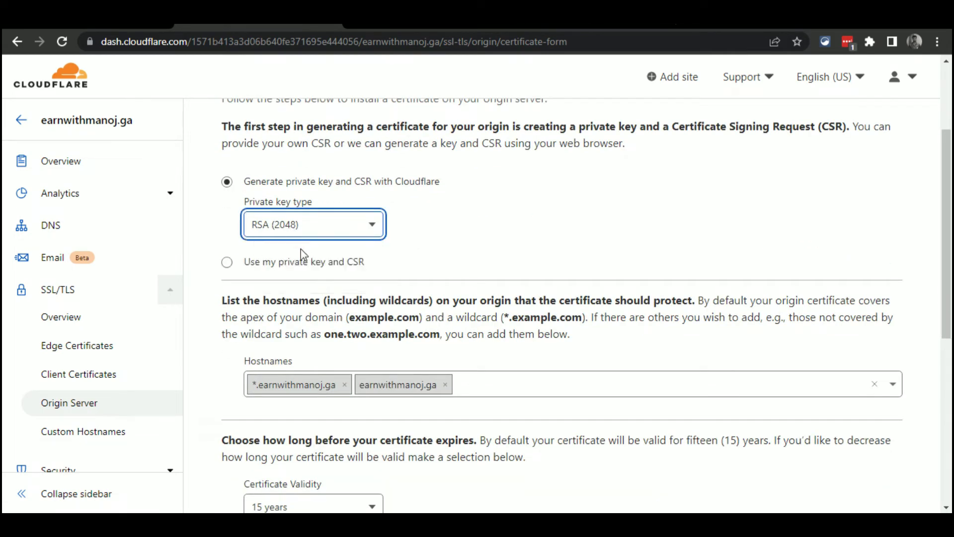
scroll(322, 297, "down", 3)
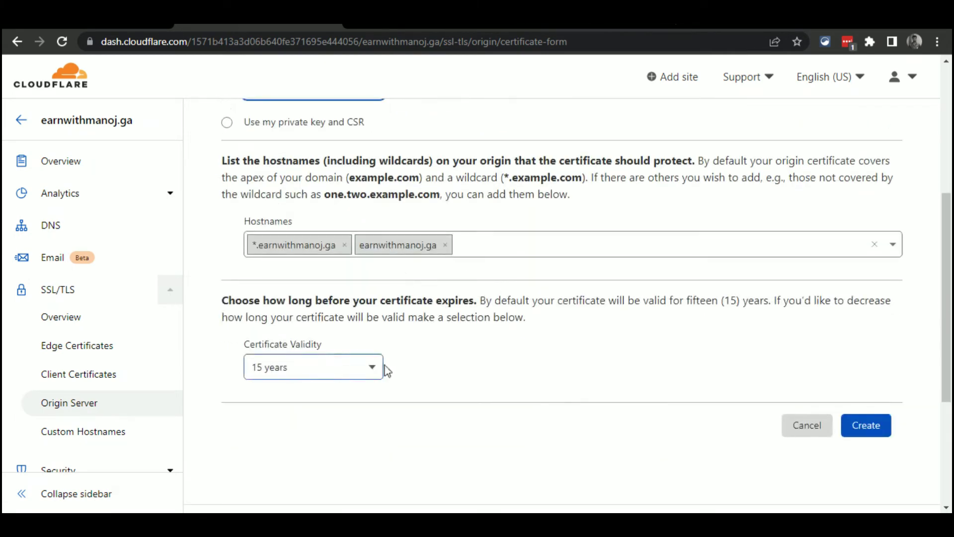
left_click(880, 434)
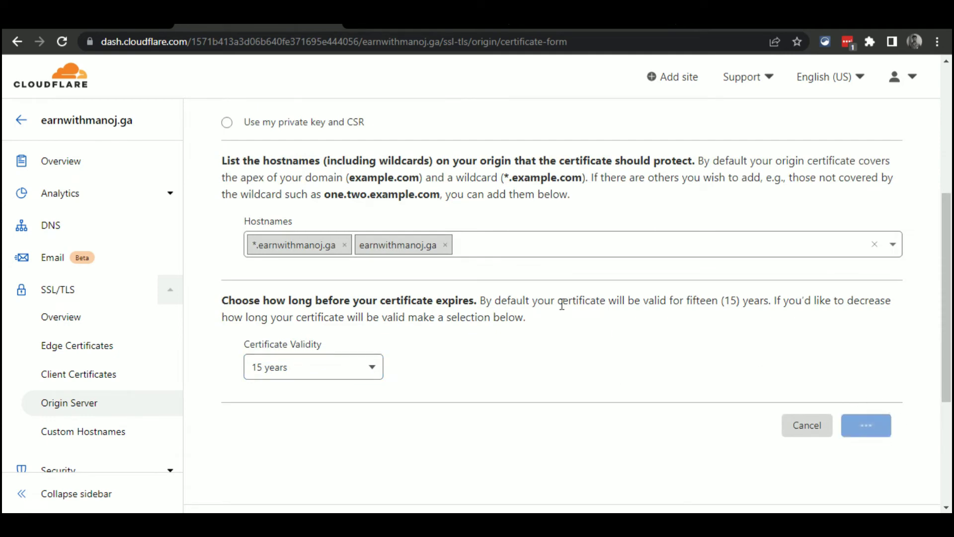
scroll(521, 242, "up", 2)
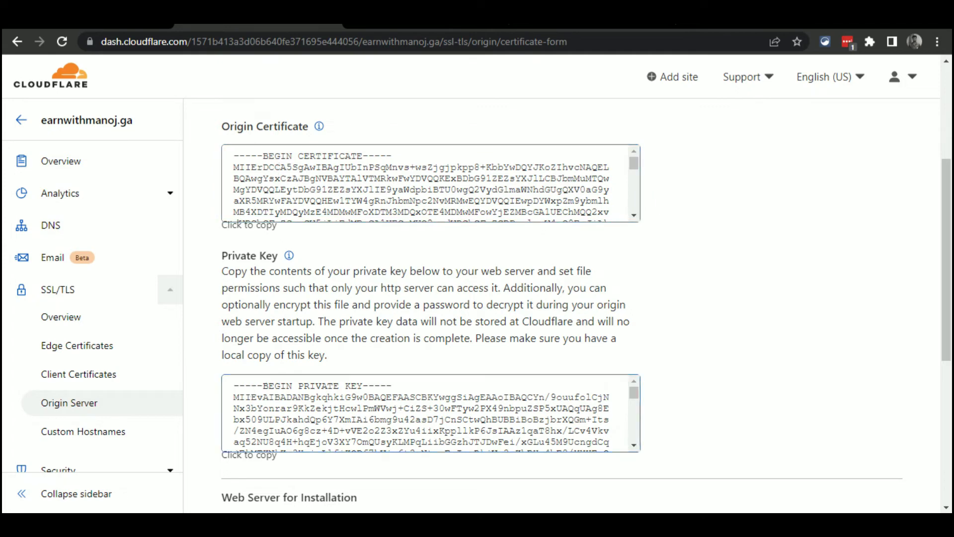
Step: Switch to Hostinger, open the SSL import form for earnwithmanoj.ga and look over the site's advanced options
key("ctrl+shift+Tab")
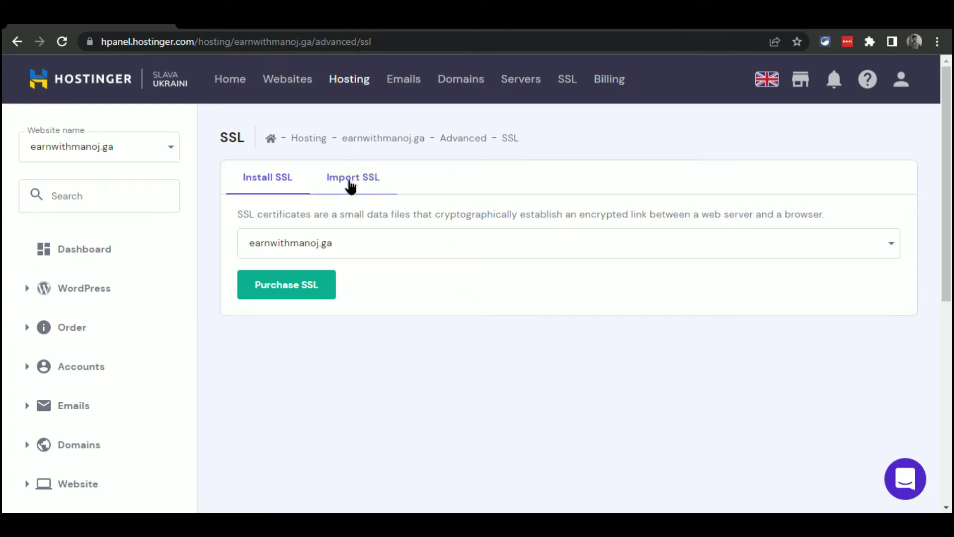
left_click(350, 185)
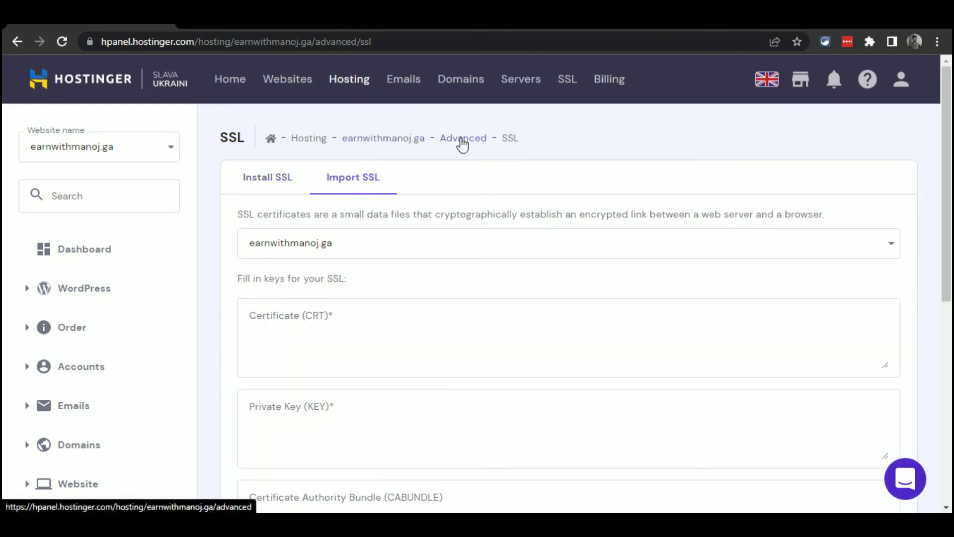
scroll(85, 362, "down", 5)
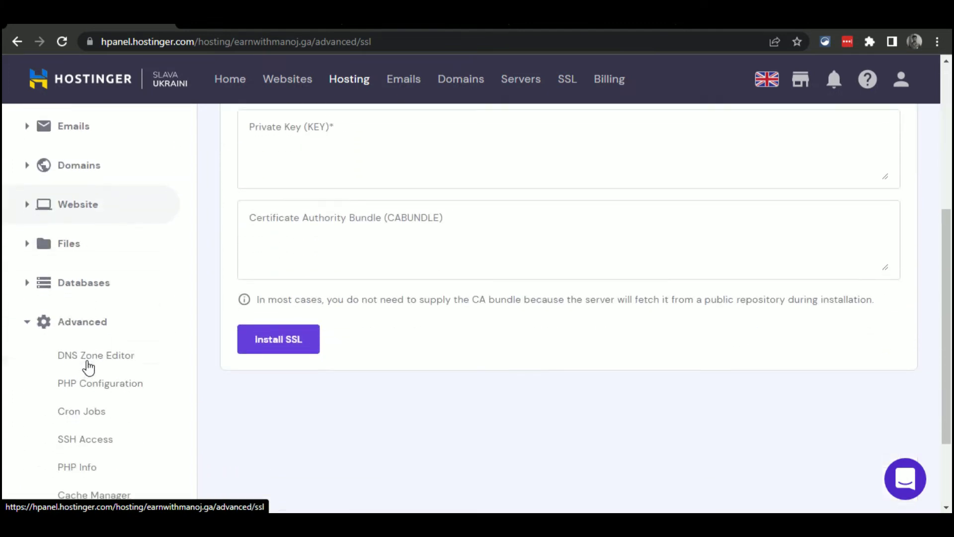
scroll(89, 287, "down", 3)
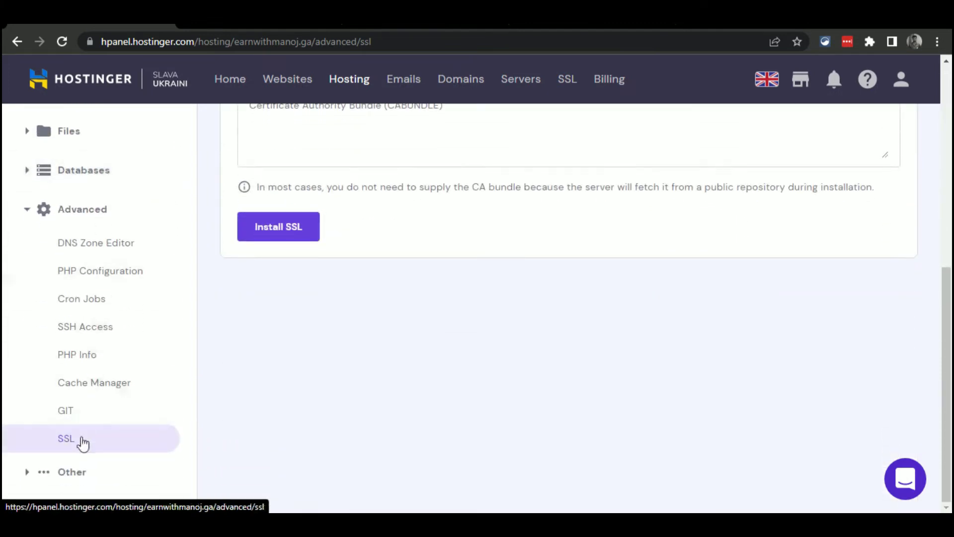
scroll(282, 416, "up", 5)
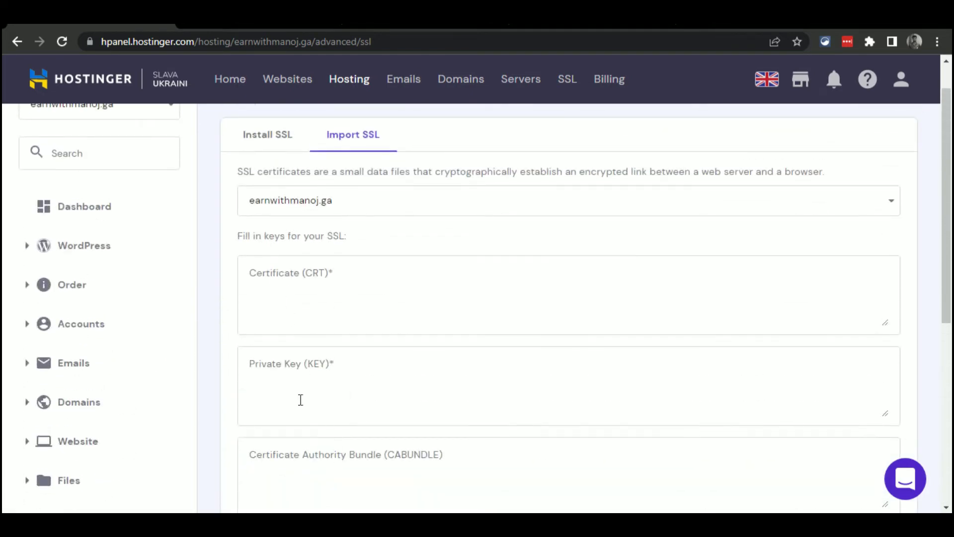
Step: Copy the origin certificate from Cloudflare and paste it as the Certificate (CRT) in Hostinger's SSL import form
left_click(260, 24)
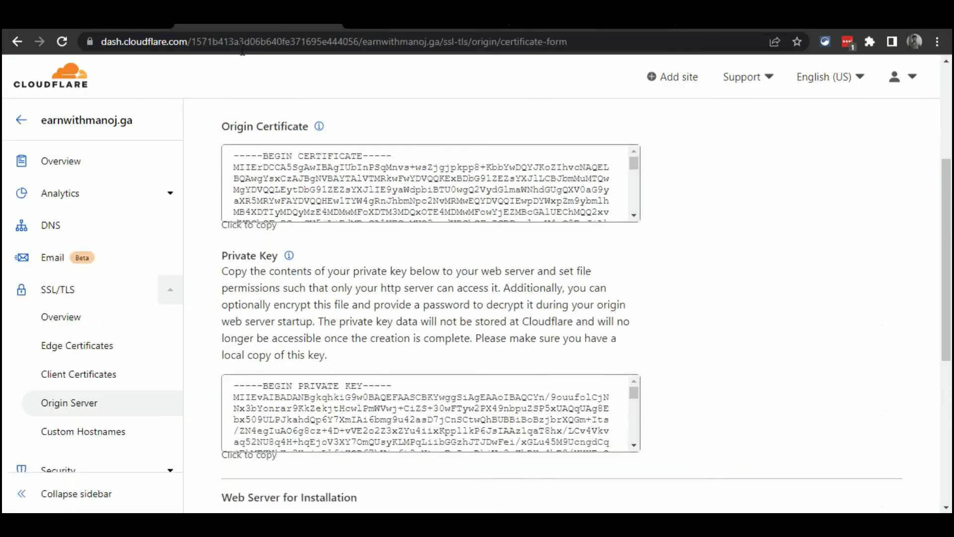
left_click(267, 226)
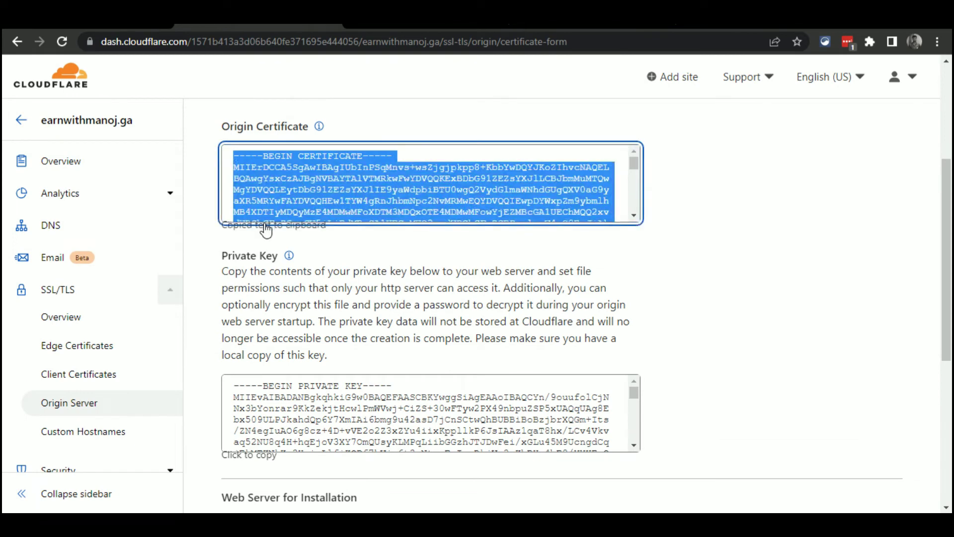
key("ctrl+shift+Tab")
left_click(287, 267)
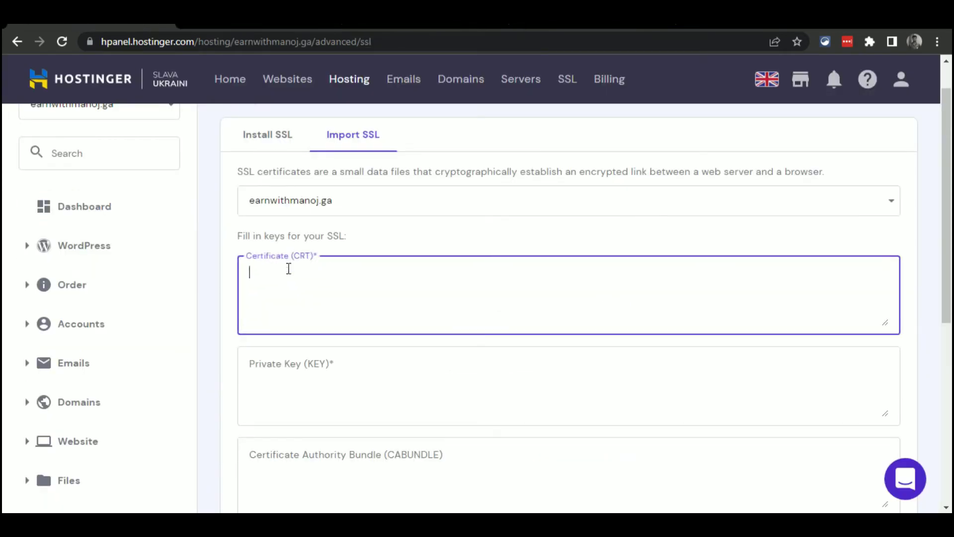
key("ctrl+v")
Step: Copy the private key from Cloudflare and paste it as the Private Key (KEY) in Hostinger's SSL import form
left_click(245, 25)
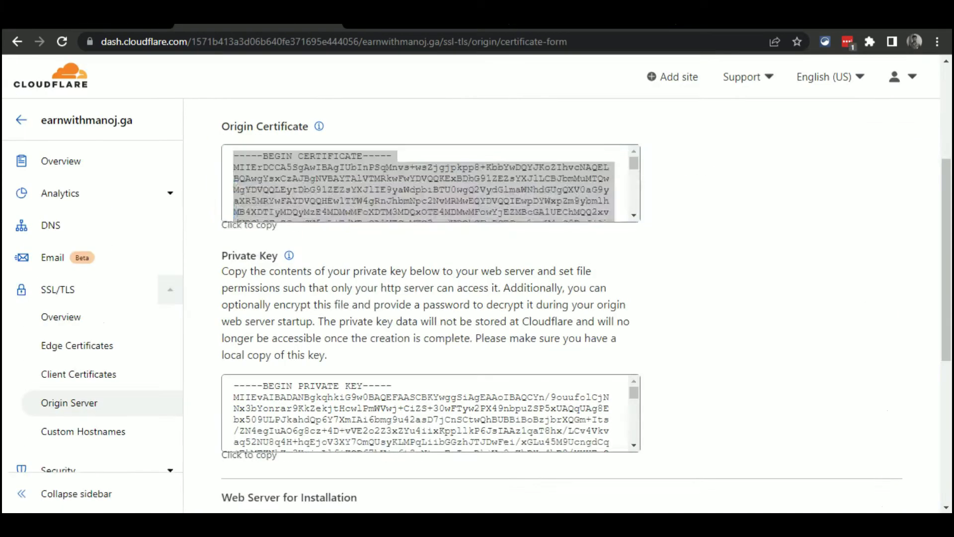
scroll(310, 173, "down", 3)
scroll(298, 318, "down", 3)
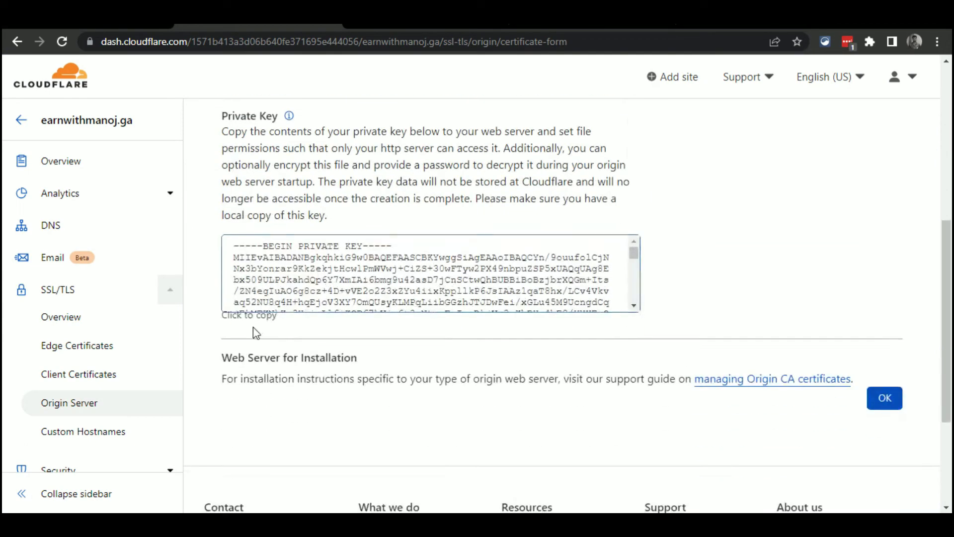
left_click(251, 319)
left_click(84, 25)
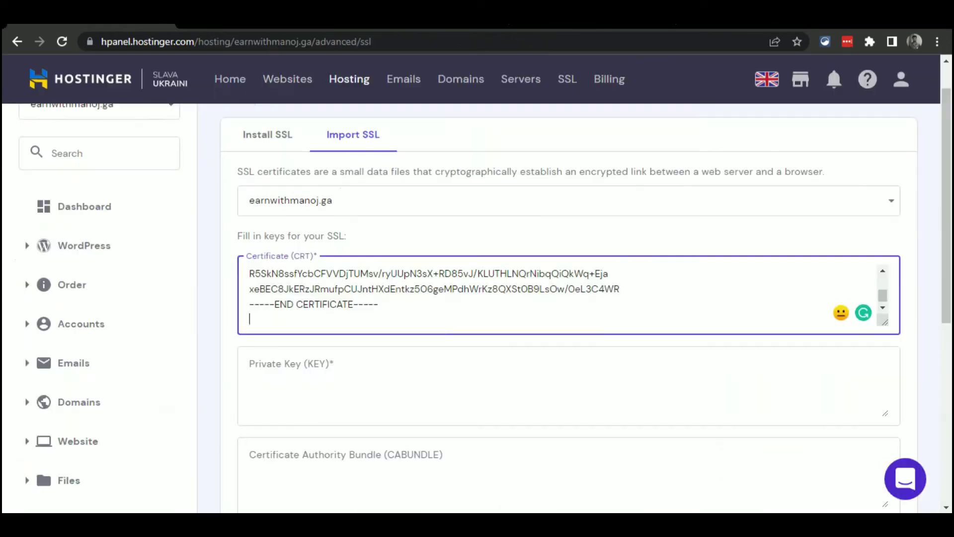
left_click(308, 363)
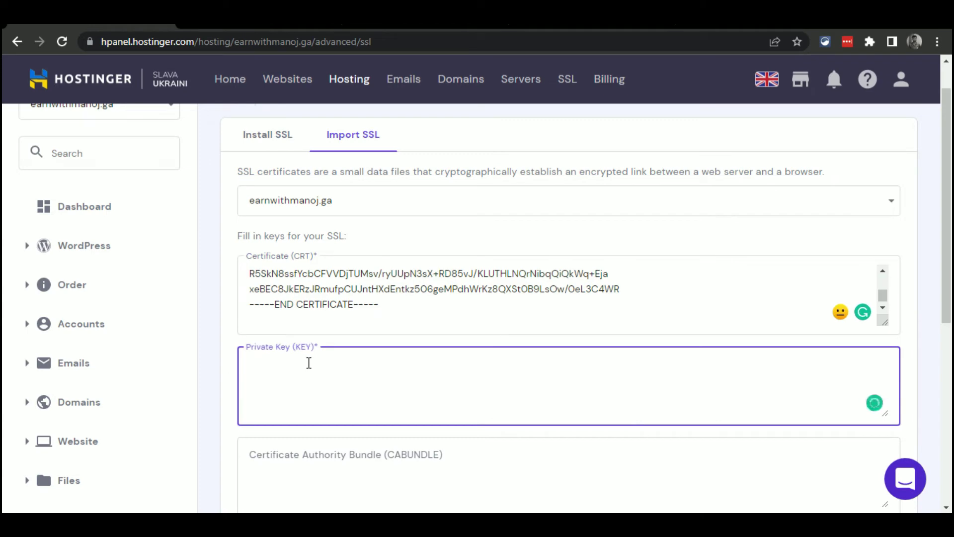
key("ctrl+v")
Step: For the Certificate Authority Bundle, switch to the Cloudflare Docs on Origin CA certificates and download the Cloudflare Origin RSA PEM root certificate
scroll(405, 294, "down", 2)
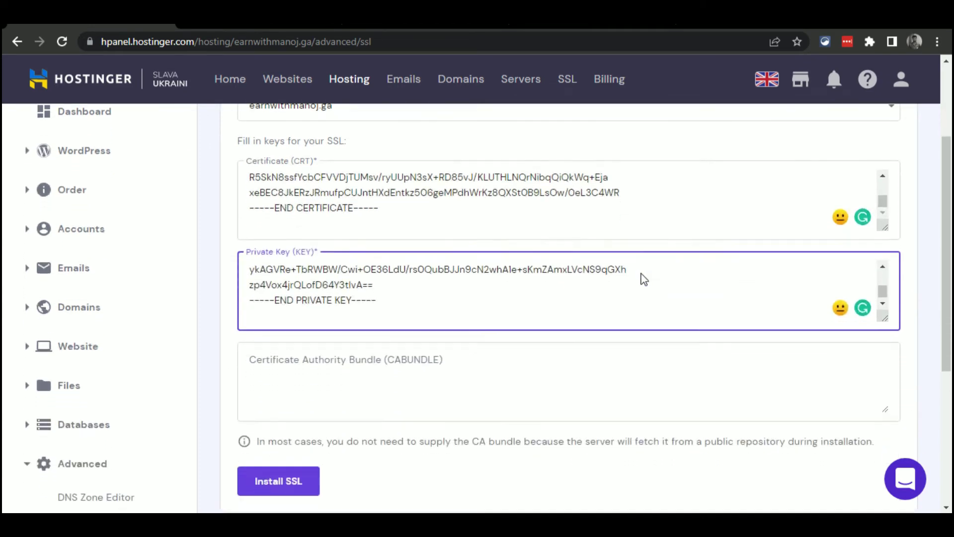
scroll(644, 279, "down", 1)
left_click(374, 324)
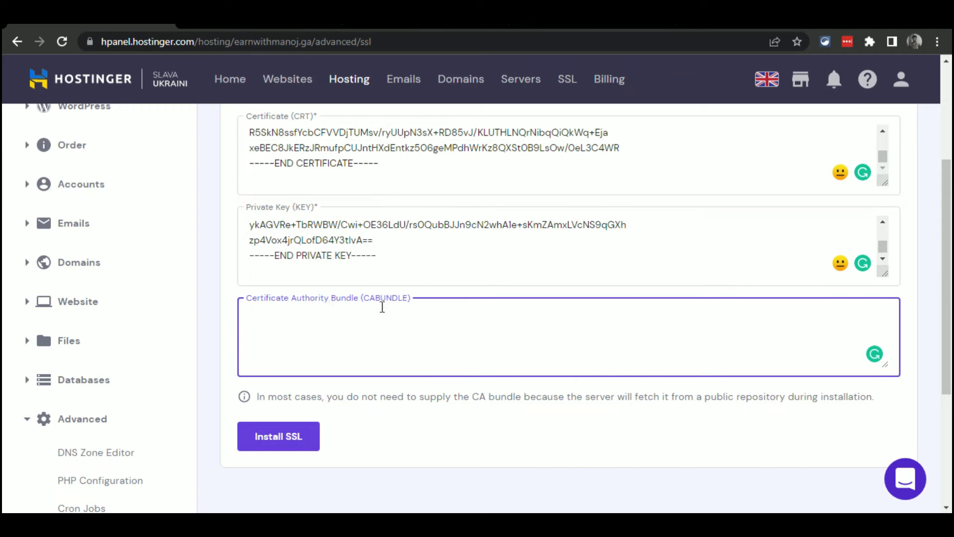
left_click(425, 25)
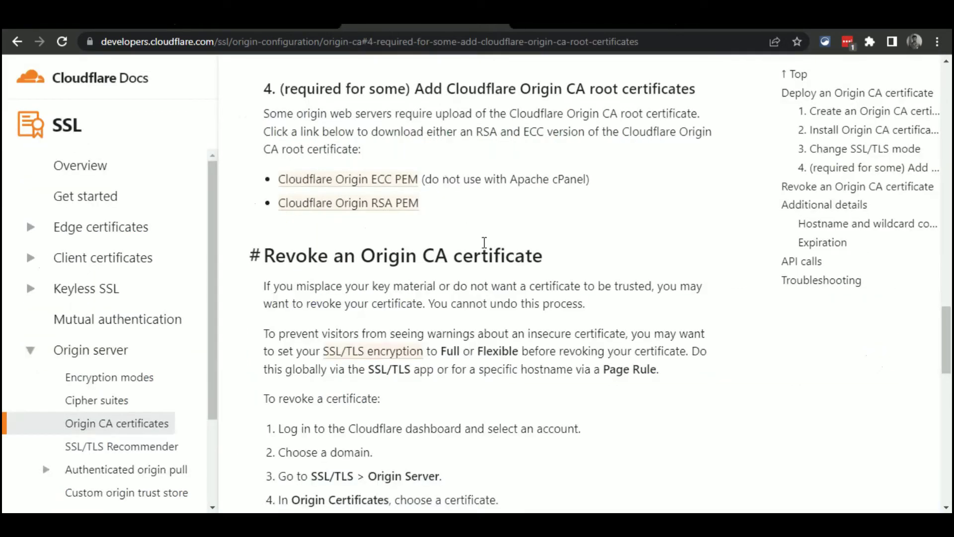
scroll(484, 242, "down", 3)
scroll(485, 242, "down", 4)
scroll(477, 242, "up", 7)
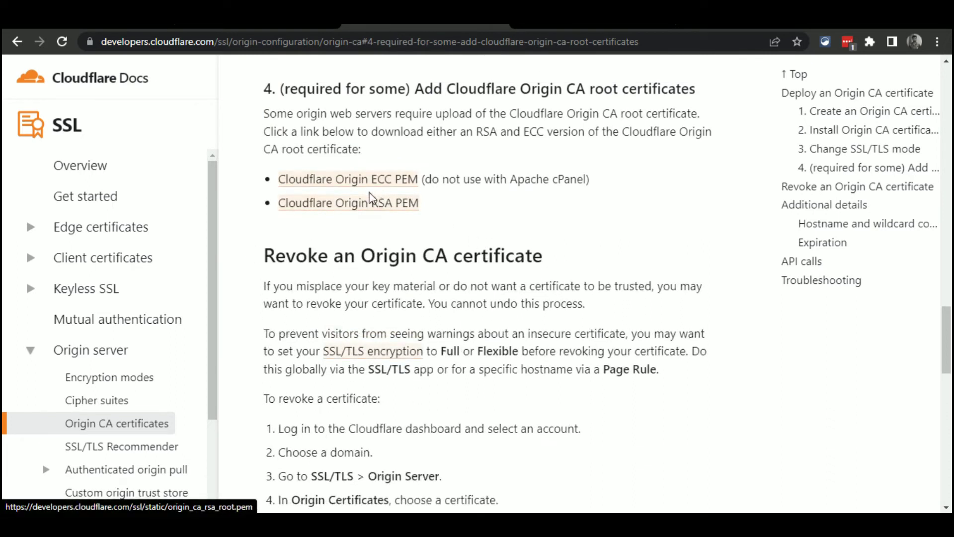
left_click(374, 208)
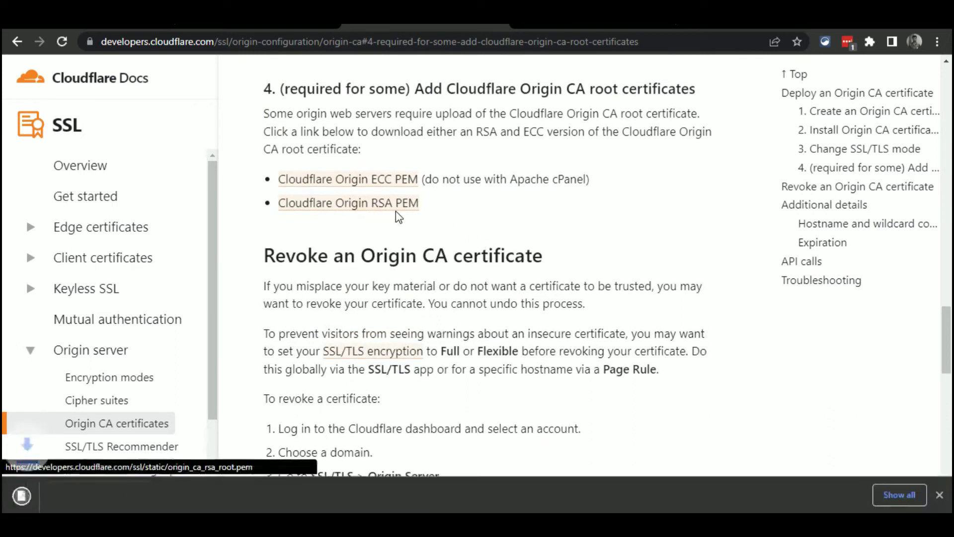
Step: Copy the full contents of the downloaded RSA root certificate and paste it as the Certificate Authority Bundle (CABUNDLE) in Hostinger's SSL form
left_click(102, 503)
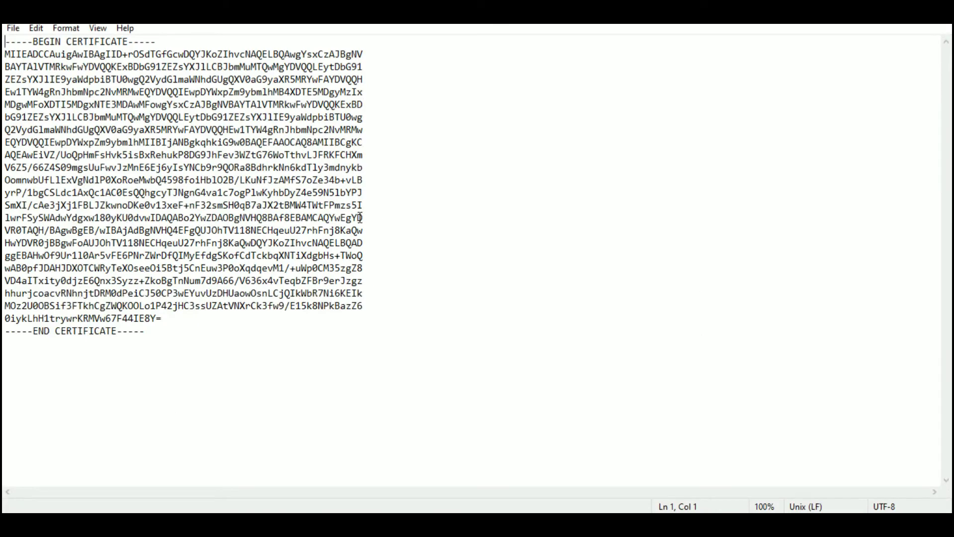
key("ctrl+a")
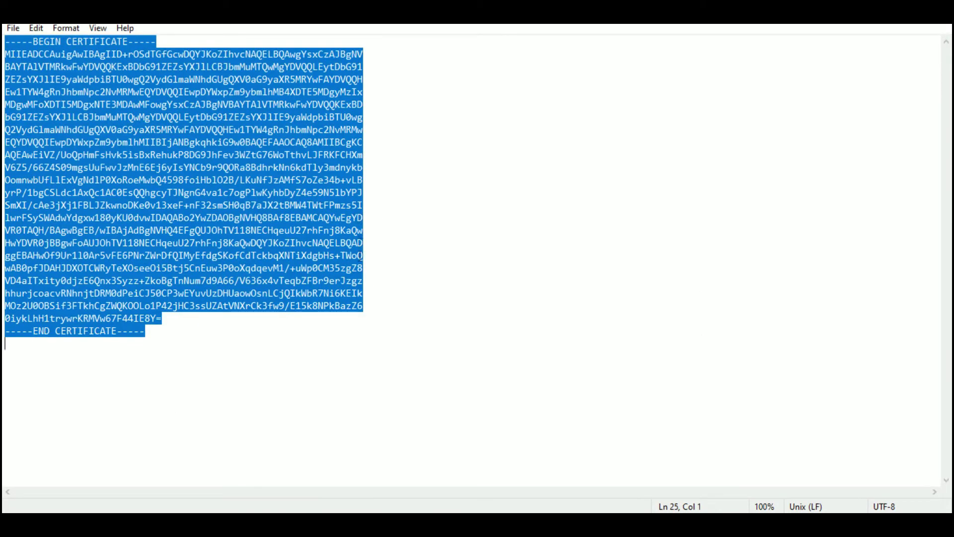
left_click(366, 522)
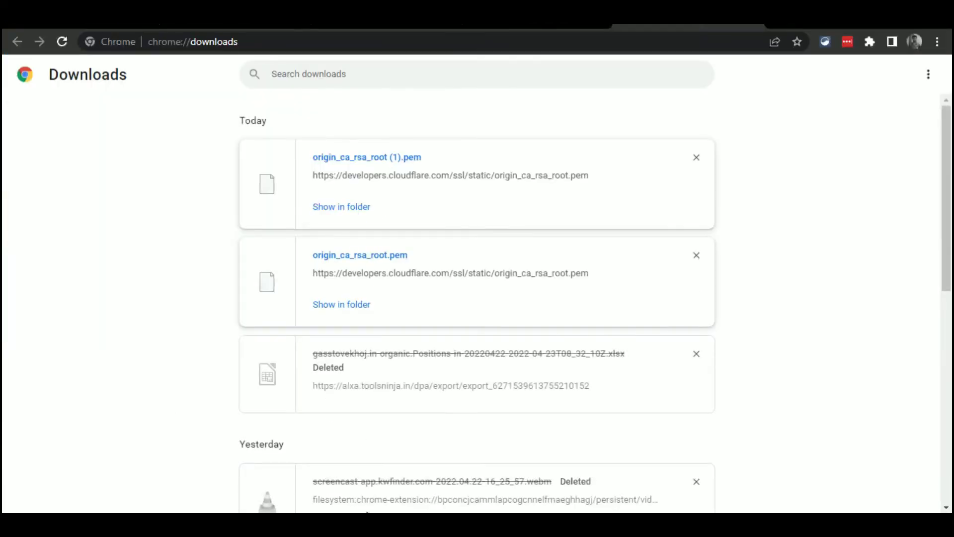
left_click(202, 21)
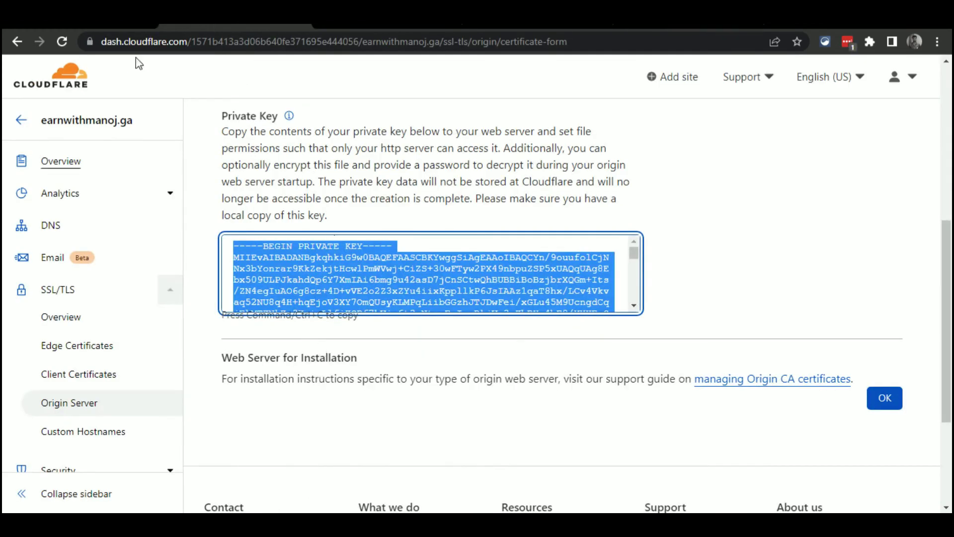
left_click(80, 22)
key("ctrl+v")
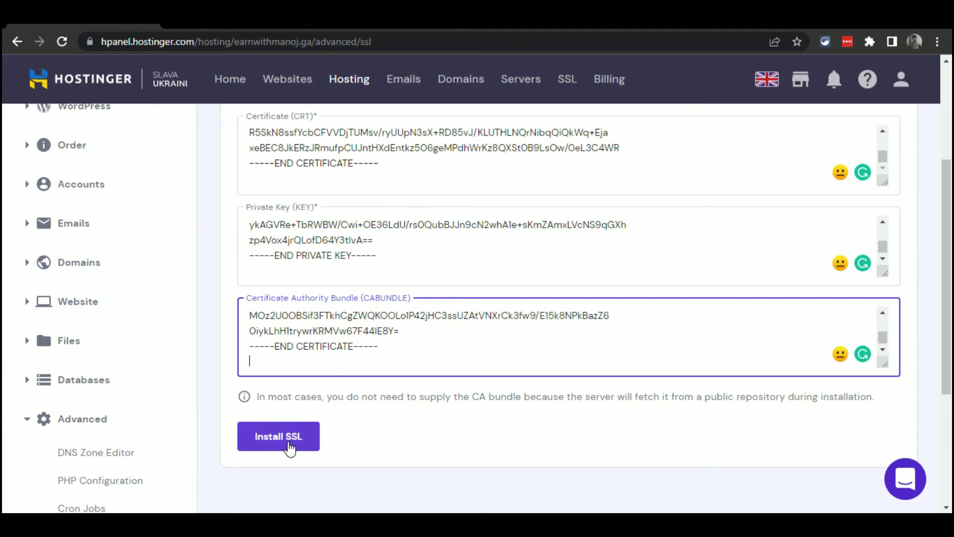
Step: Install the SSL certificate for earnwithmanoj.ga, dismiss the confirmation and check the certificate's status and expiry date
left_click(290, 449)
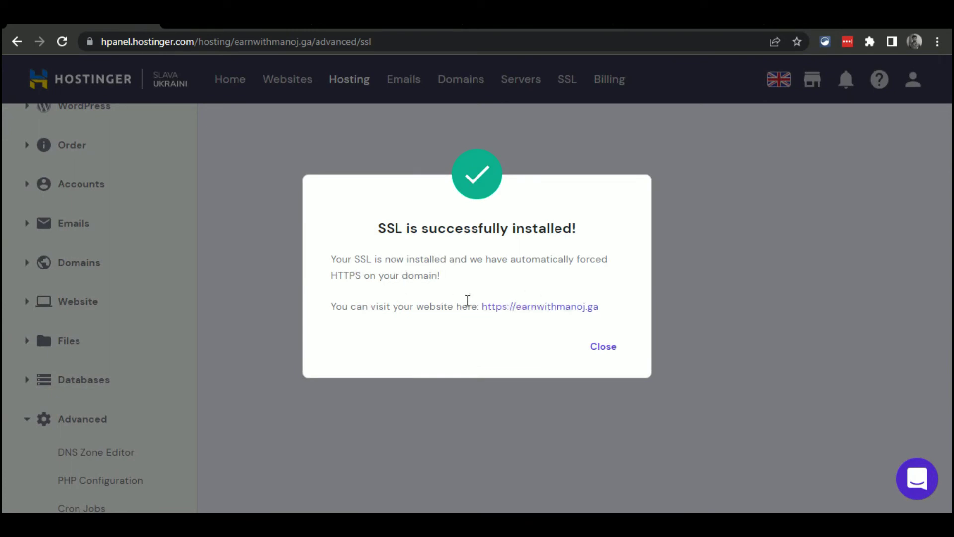
left_click(597, 348)
scroll(514, 334, "up", 4)
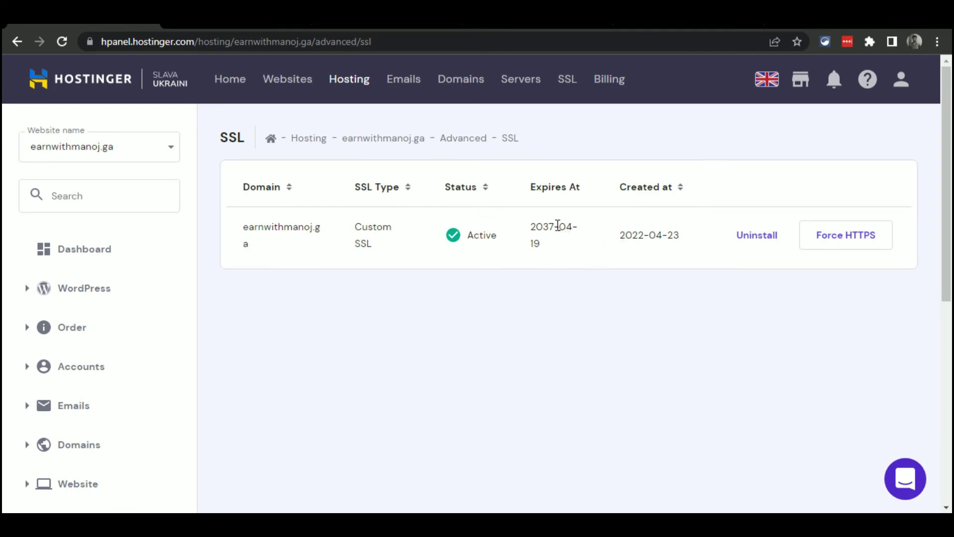
left_click_drag(547, 225, 558, 226)
left_click(473, 230)
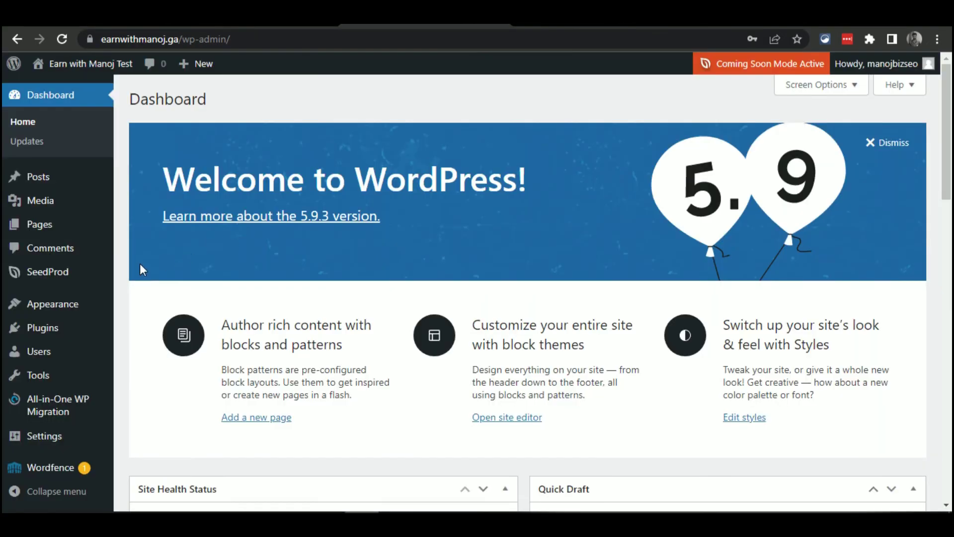
Step: In the earnwithmanoj.ga WordPress admin, search new plugins for "simple ssl" and install and activate Really Simple SSL
mouse_move(43, 327)
left_click(152, 348)
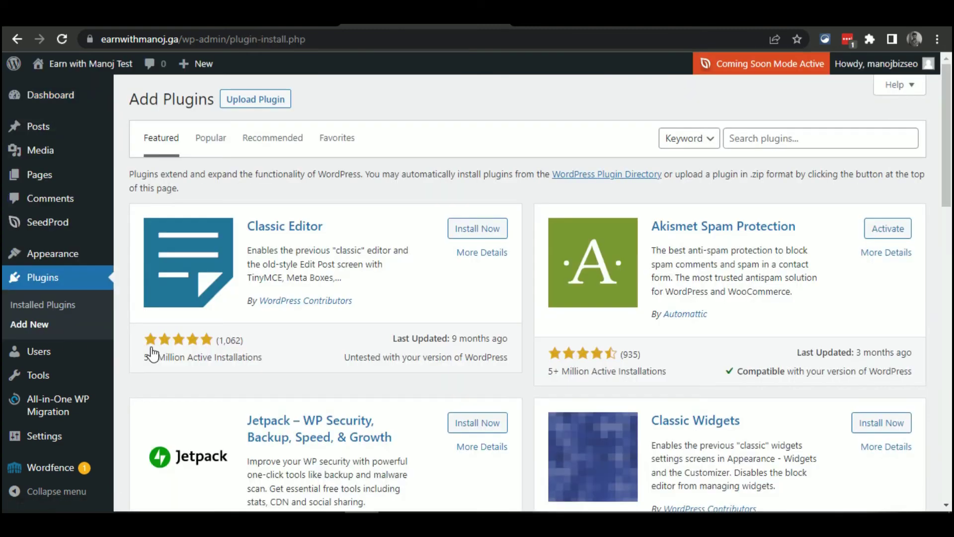
left_click(757, 138)
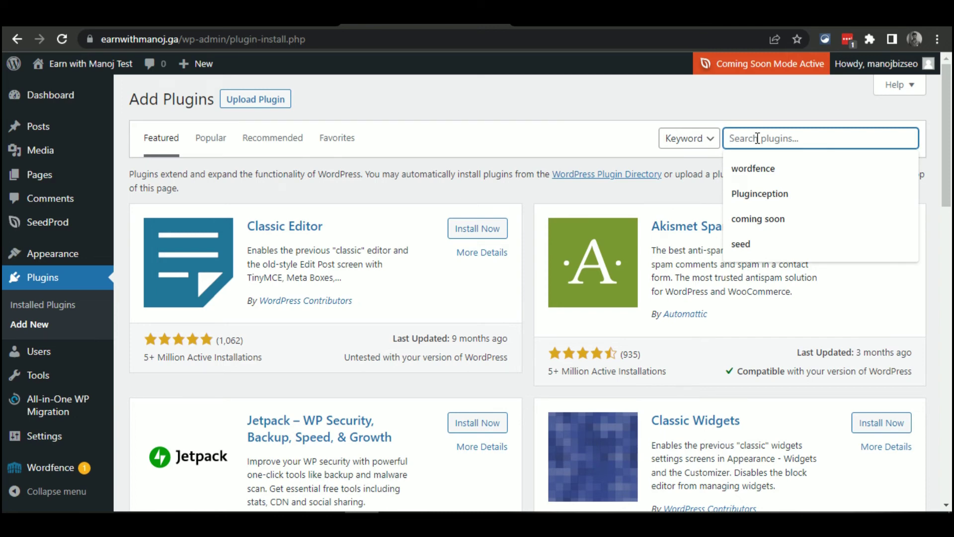
type("simple ssl")
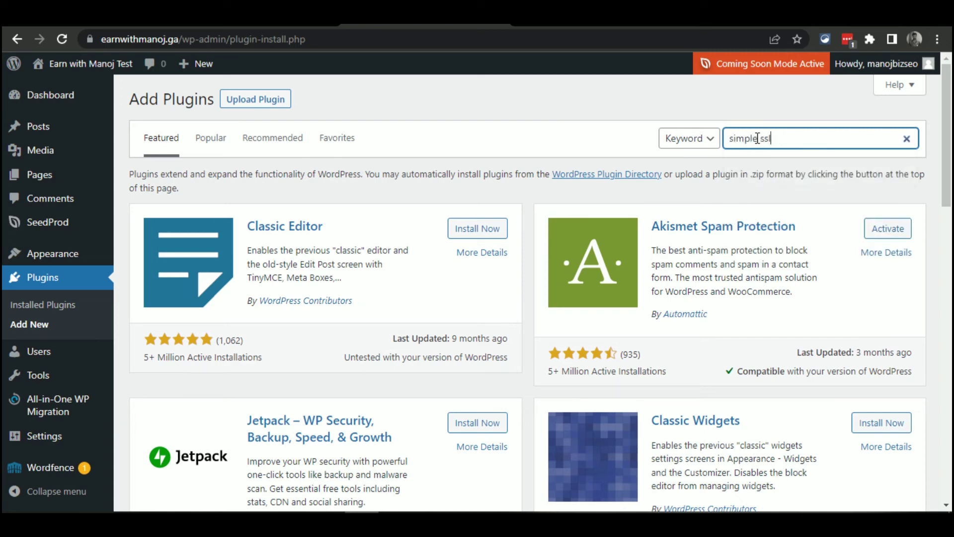
key("Return")
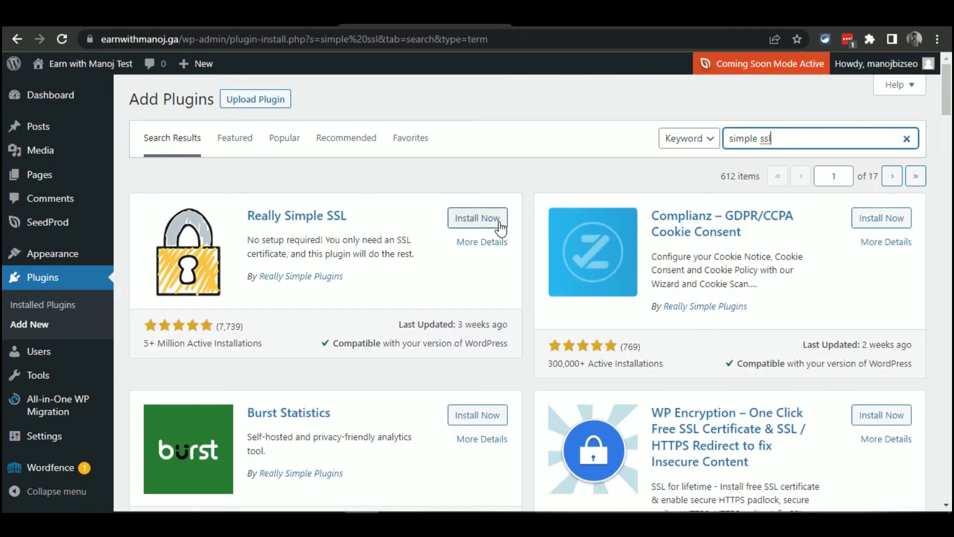
left_click(498, 223)
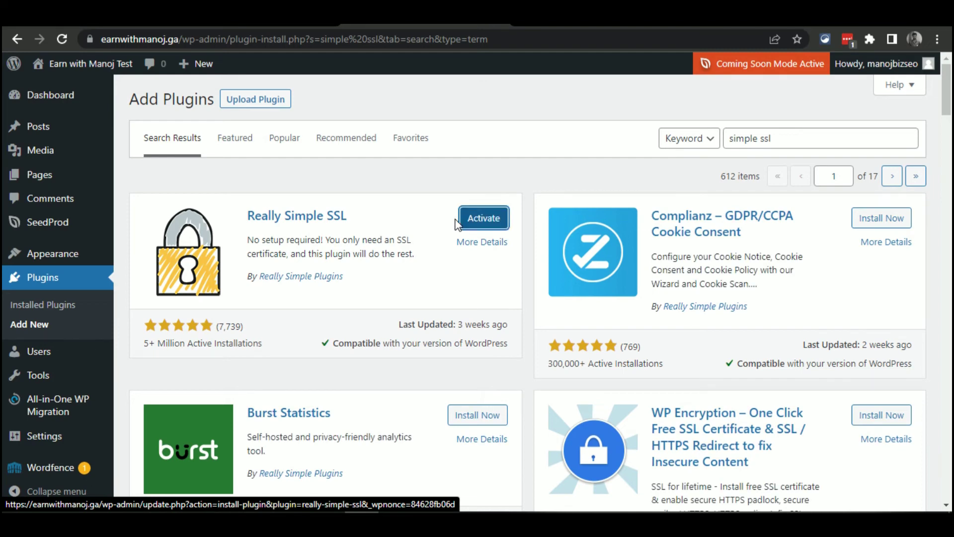
left_click(467, 223)
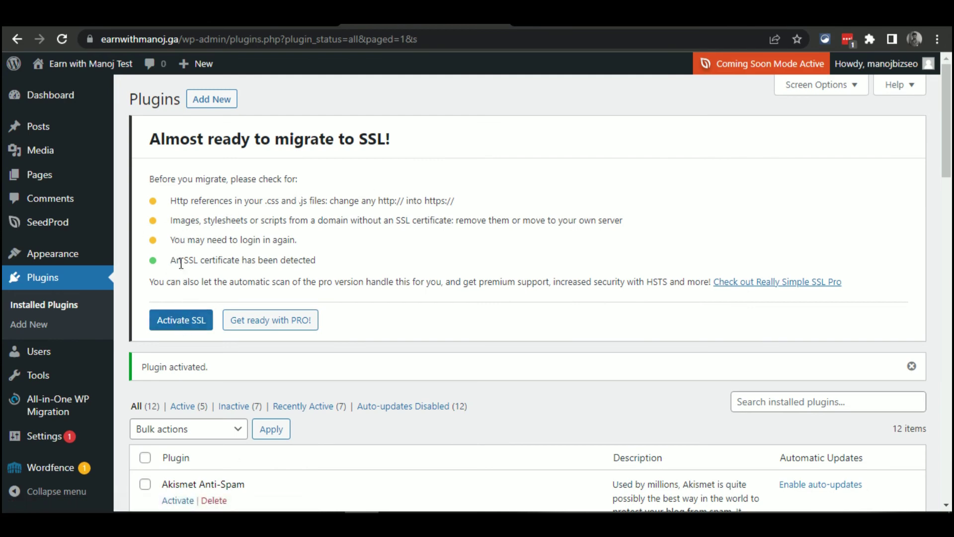
Step: Activate SSL through Really Simple SSL and log back in to WordPress with Remember Me enabled
mouse_move(176, 260)
left_mouse_down()
mouse_move(326, 270)
mouse_move(182, 262)
left_mouse_up()
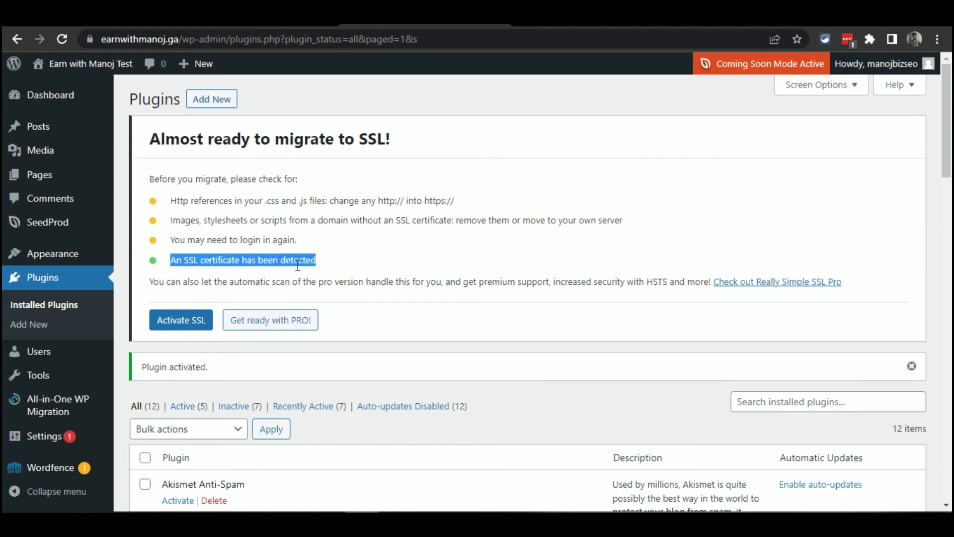
left_click(172, 324)
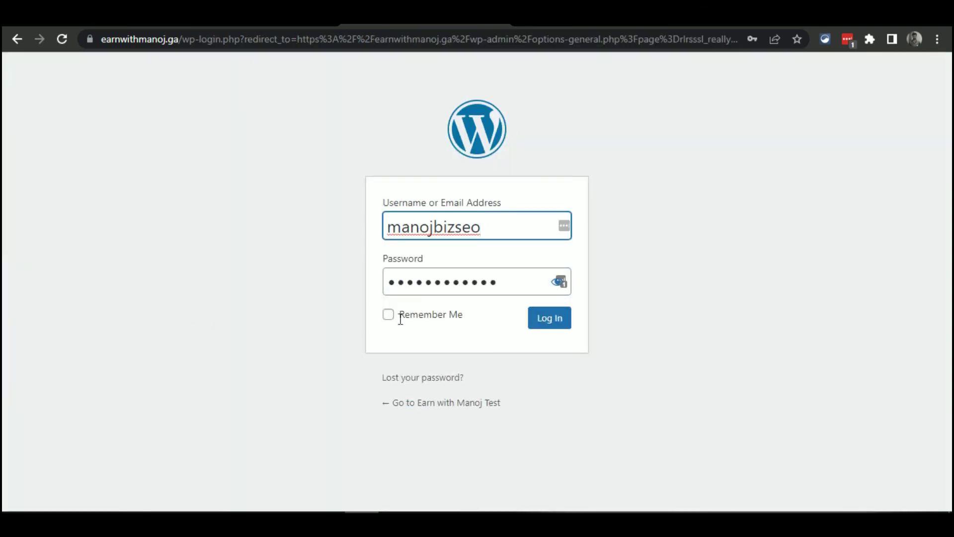
left_click(389, 315)
left_click(555, 324)
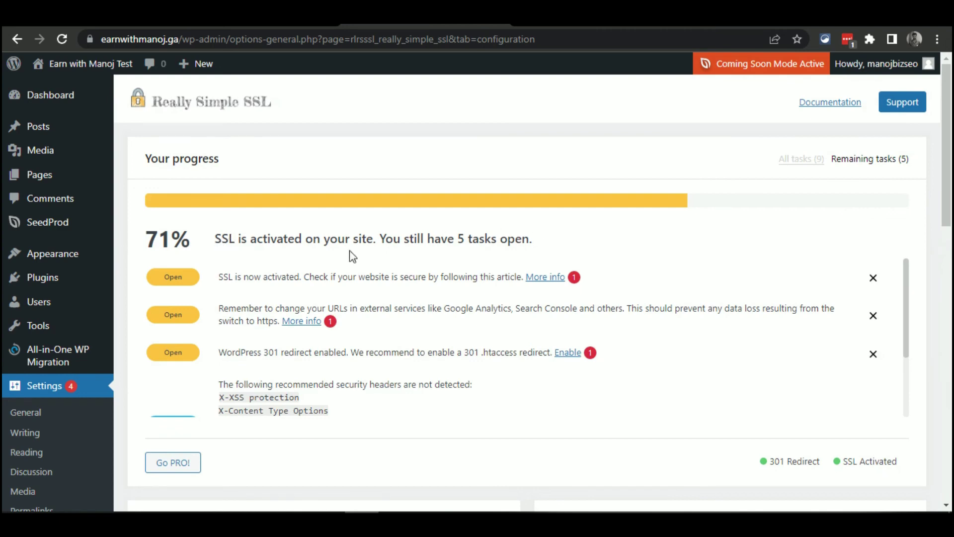
Step: Look over the Really Simple SSL progress and remaining tasks, and return to the WordPress Dashboard
scroll(382, 276, "down", 2)
scroll(537, 304, "down", 1)
scroll(564, 306, "up", 3)
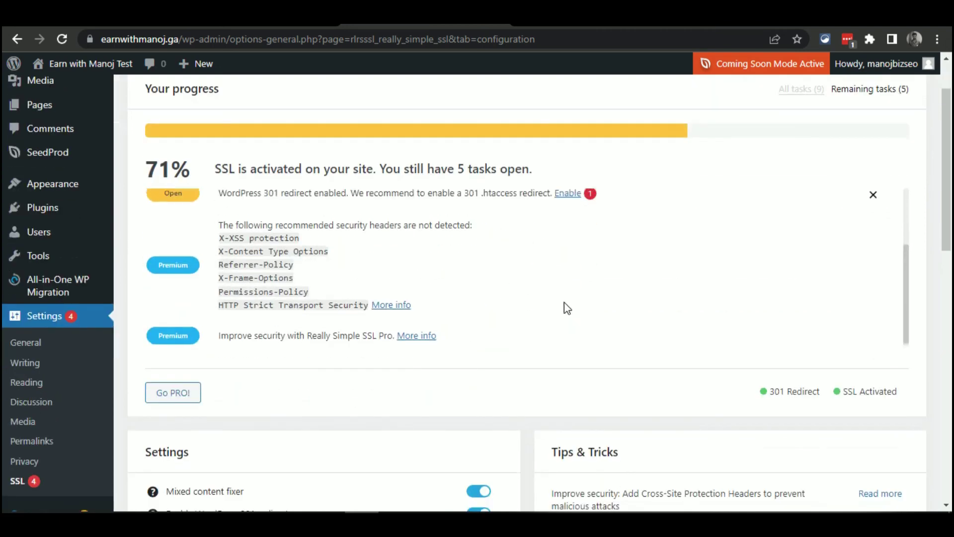
scroll(422, 318, "up", 1)
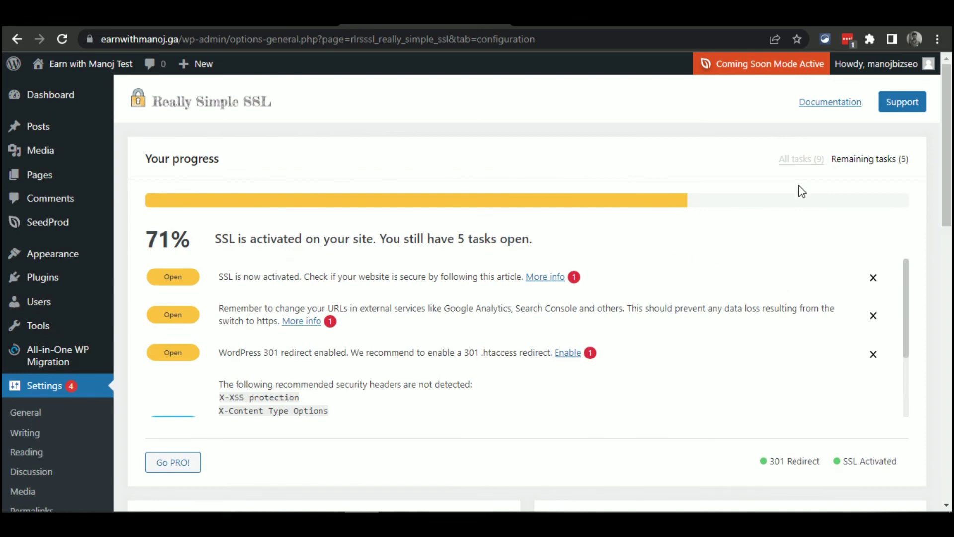
left_click(56, 101)
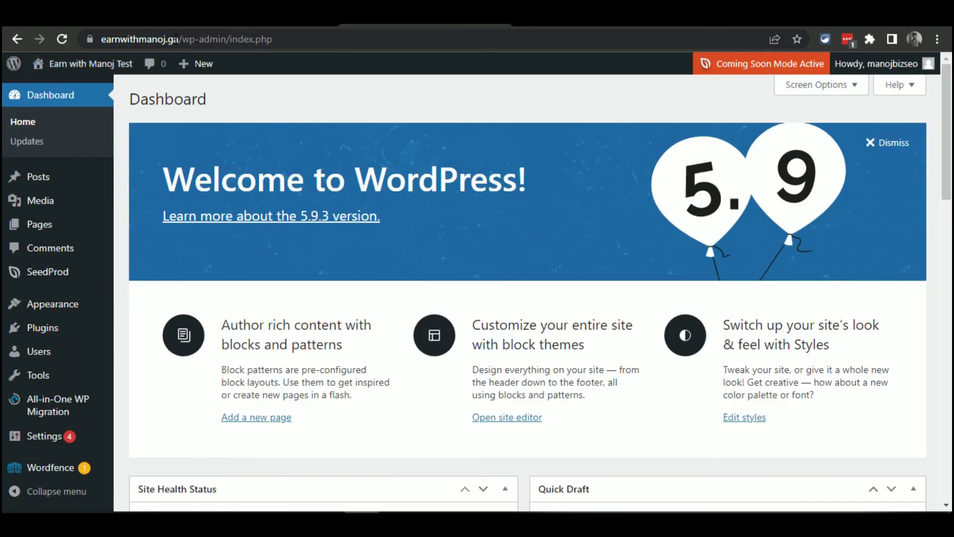
left_click_drag(176, 38, 100, 39)
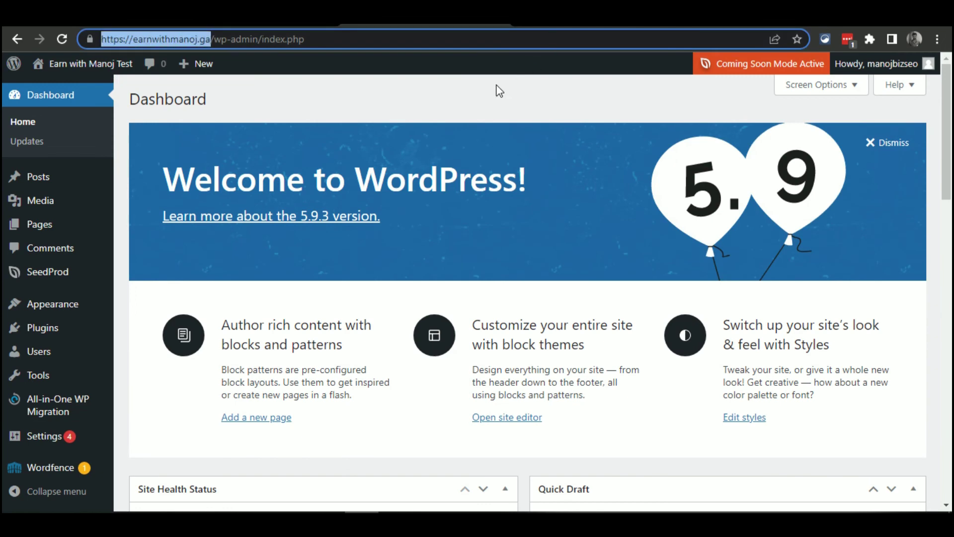
key("ctrl+c")
key("ctrl+shift+n")
key("ctrl+v")
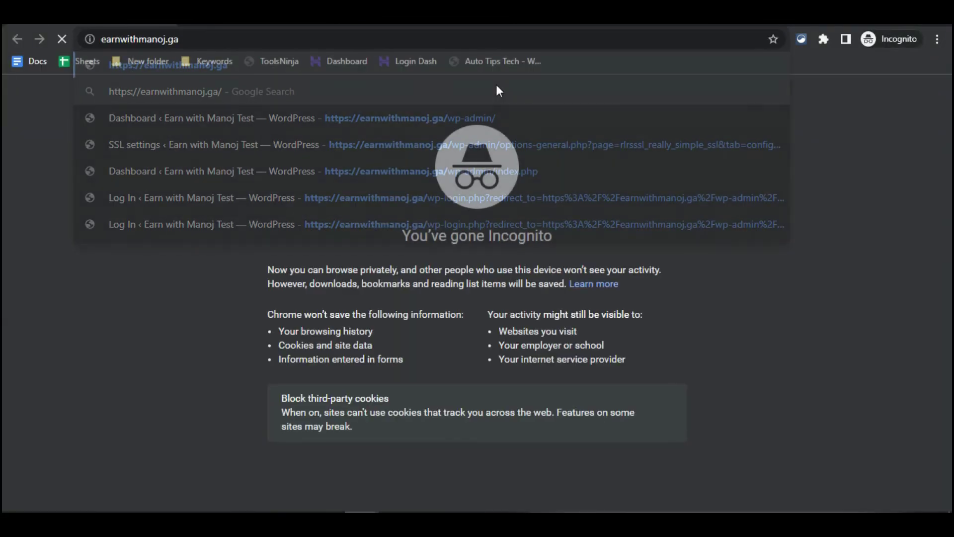
key("Return")
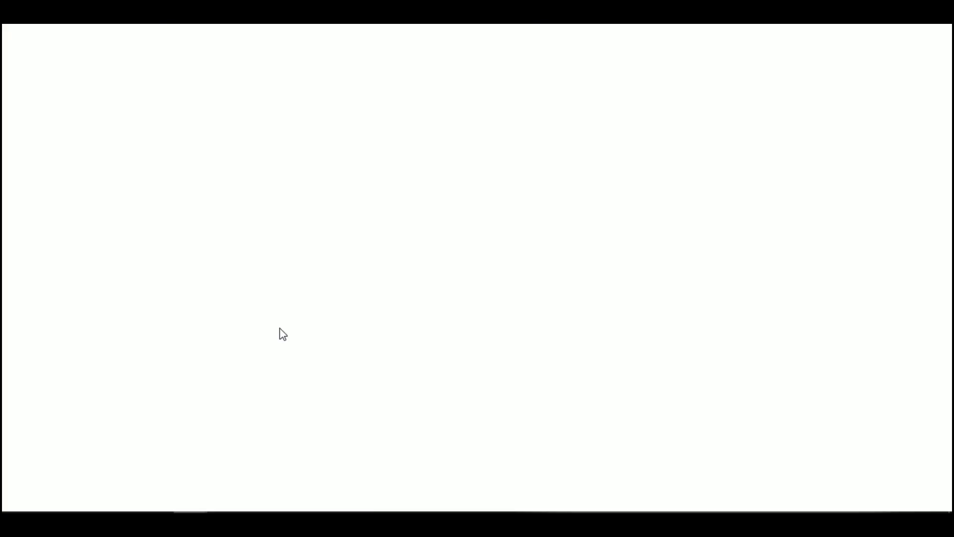
key("ctrl+v")
key("Return")
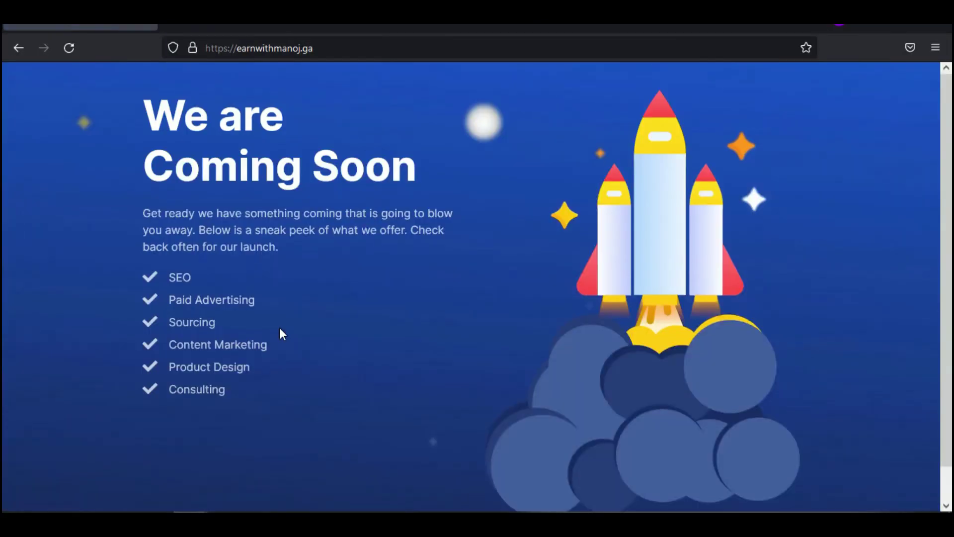
left_click(73, 51)
left_click(193, 48)
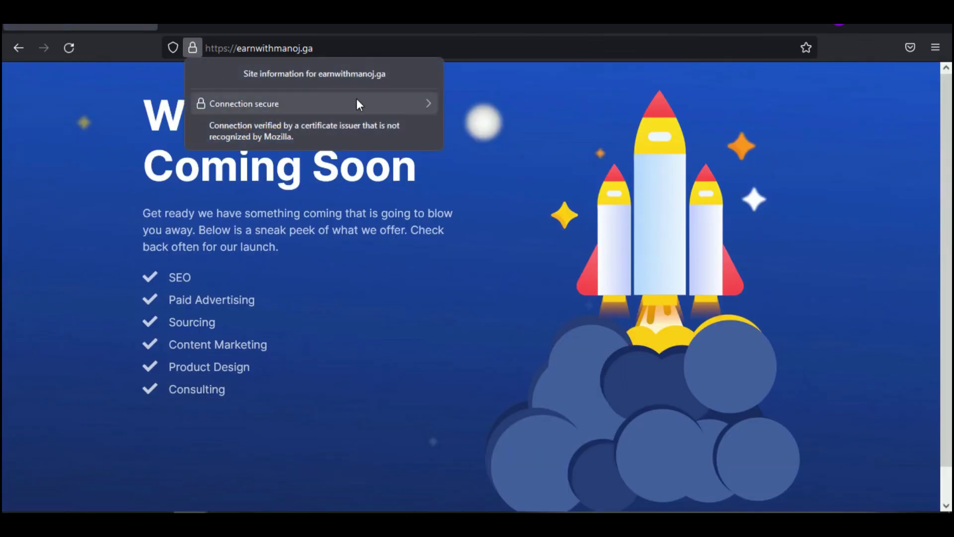
left_click(655, 120)
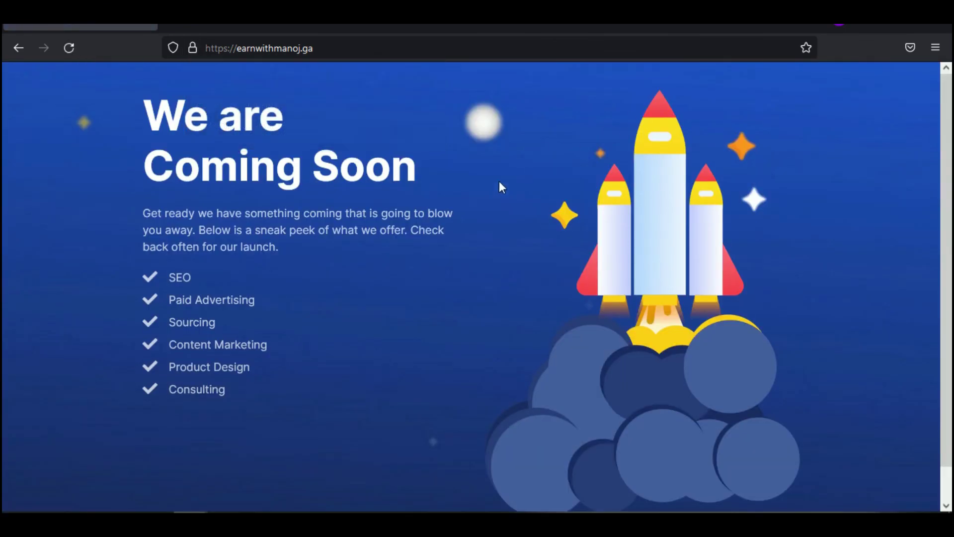
left_click(939, 28)
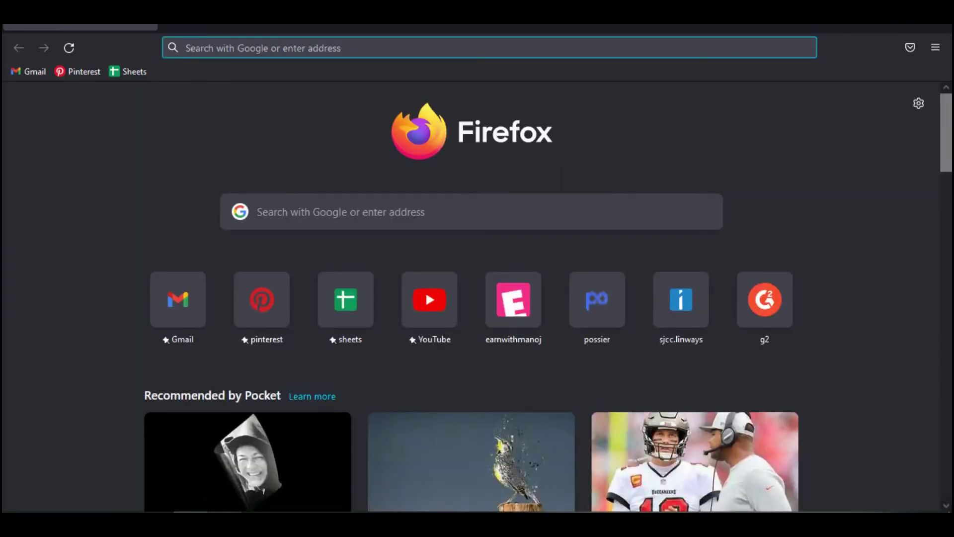